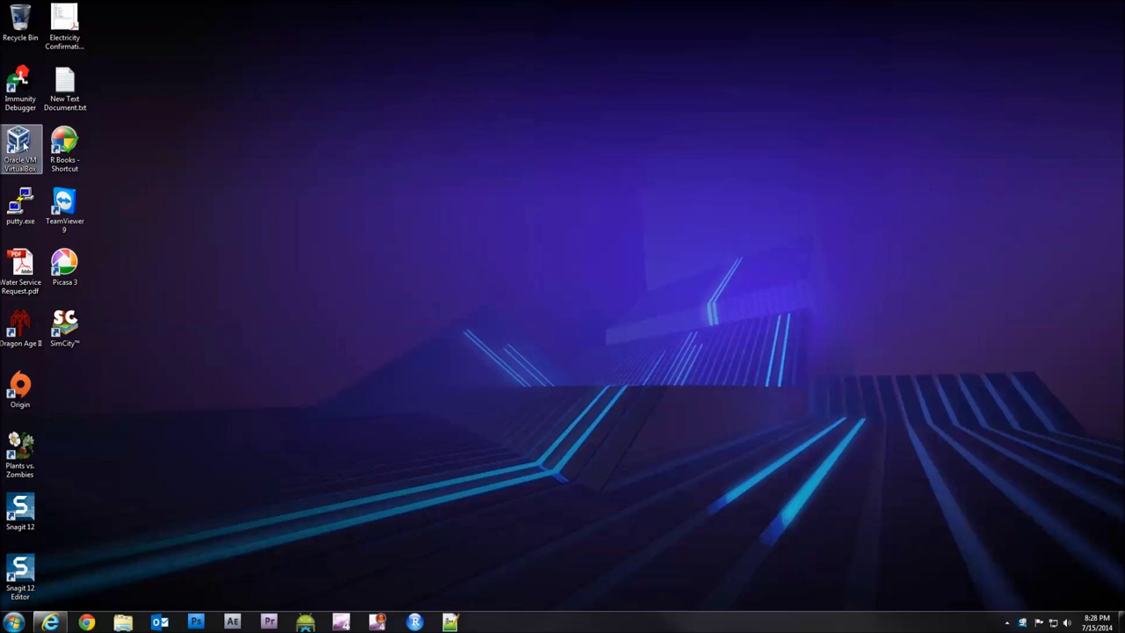
- Start the saved MalMachine virtual machine in VirtualBox and close the VirtualBox Manager window
{"action": "left_click", "coordinate": [18, 149]}
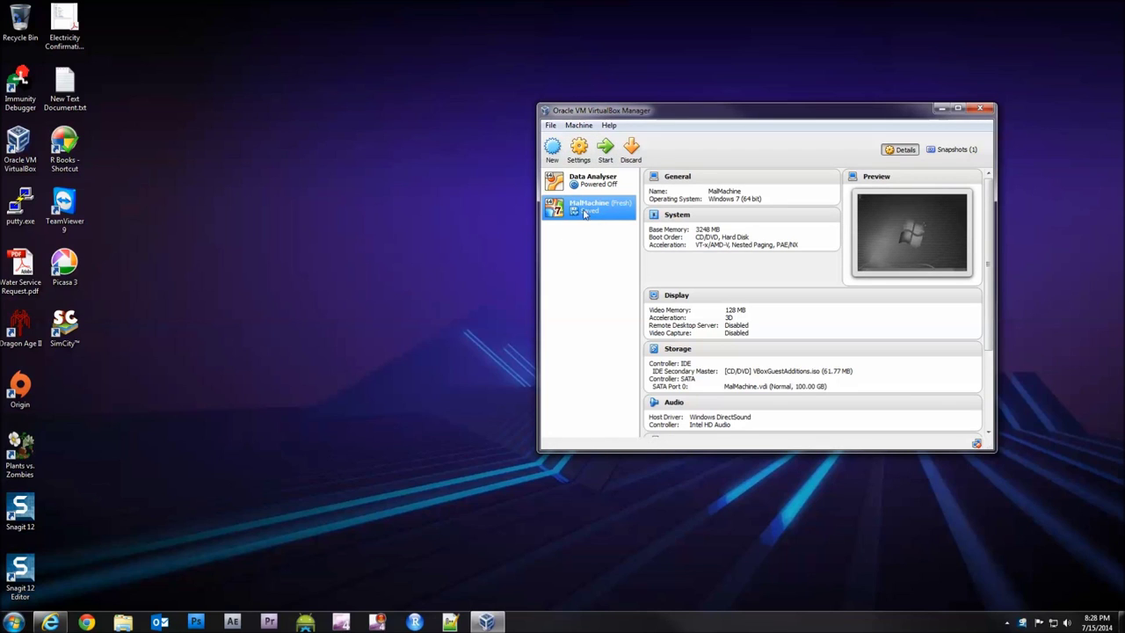
{"action": "left_click", "coordinate": [605, 147]}
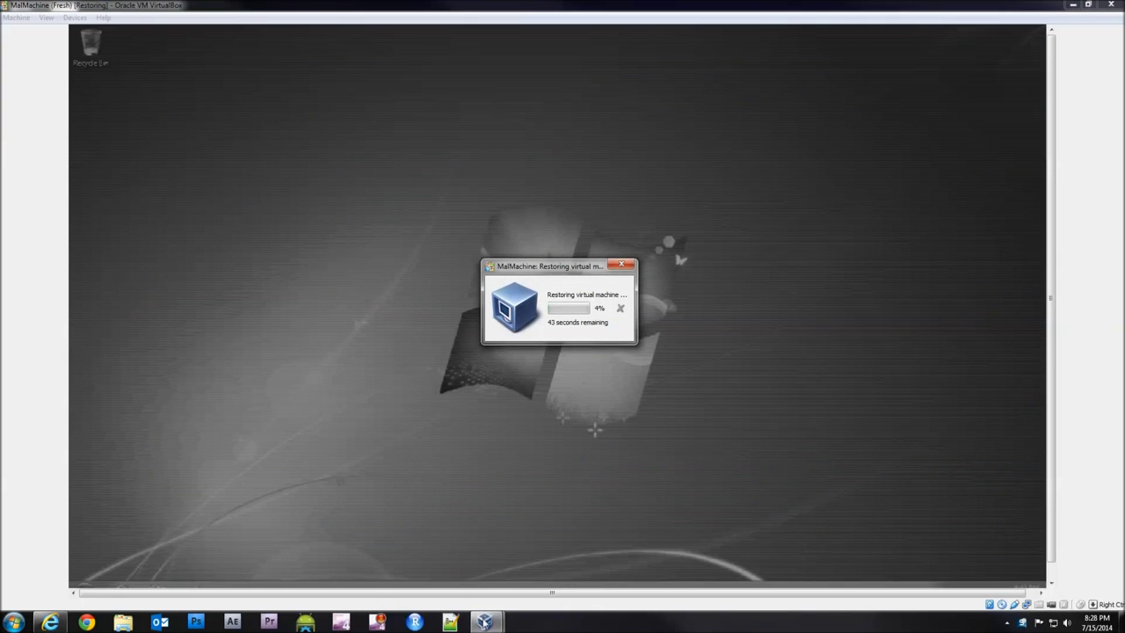
{"action": "mouse_move", "coordinate": [485, 622]}
{"action": "left_click", "coordinate": [427, 557]}
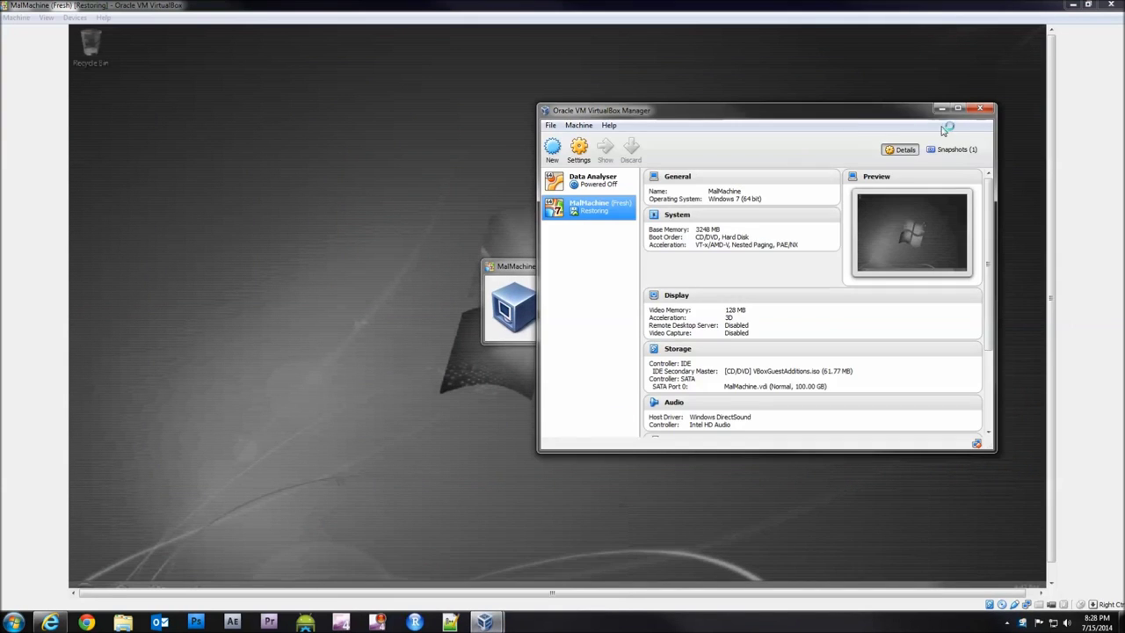
{"action": "left_click", "coordinate": [979, 108]}
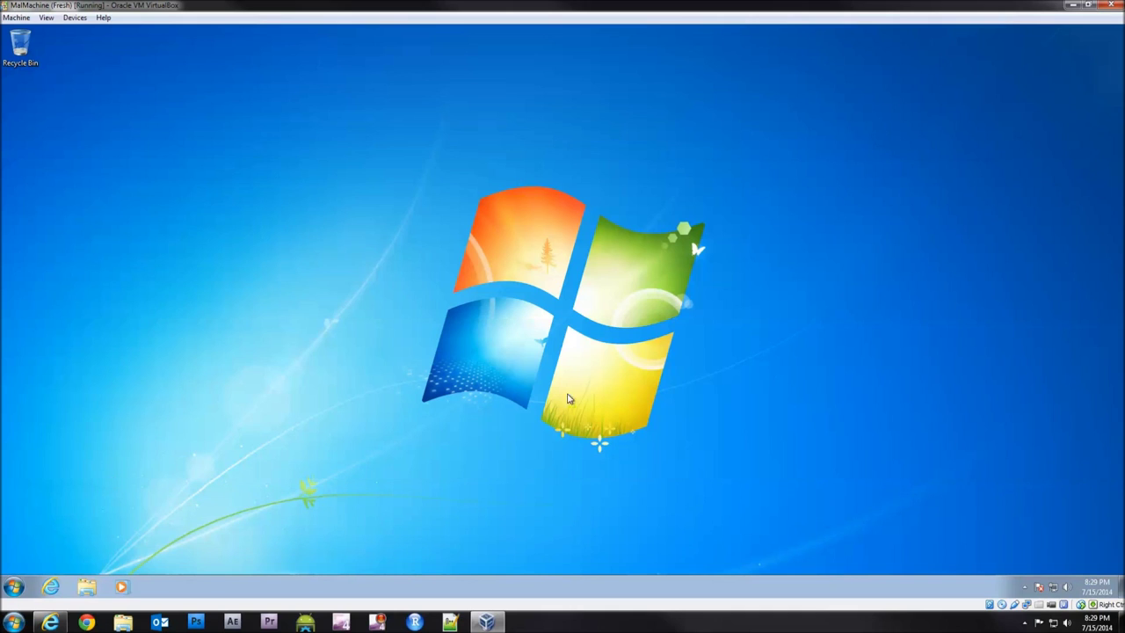
- Open Internet Explorer in the virtual machine and accept the recommended security and compatibility settings
{"action": "left_click", "coordinate": [10, 587]}
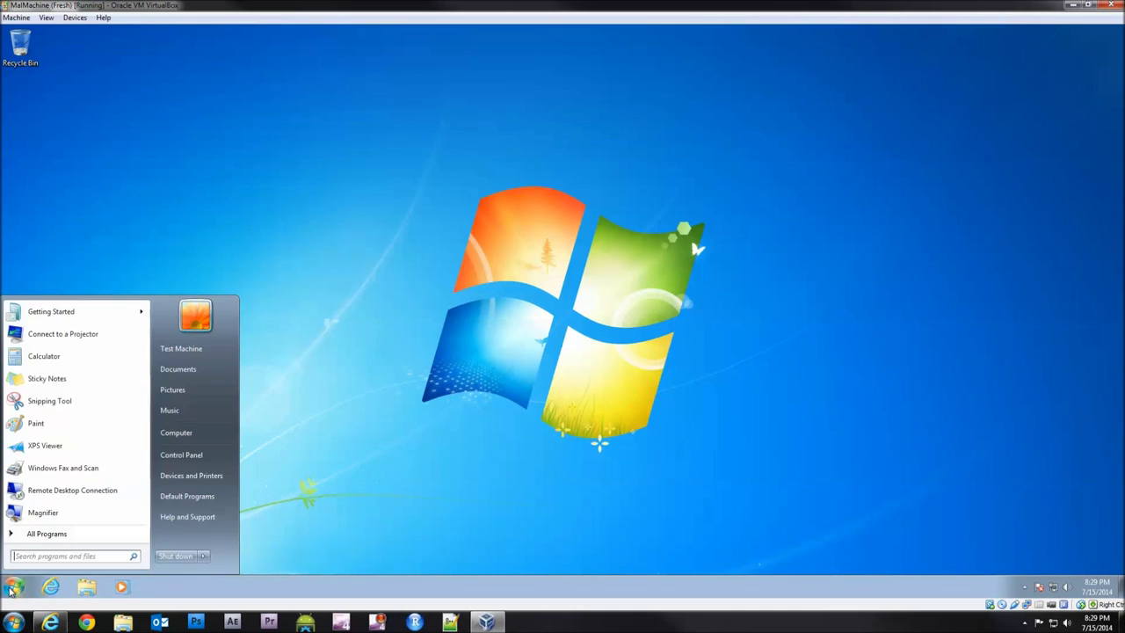
{"action": "left_click", "coordinate": [56, 589]}
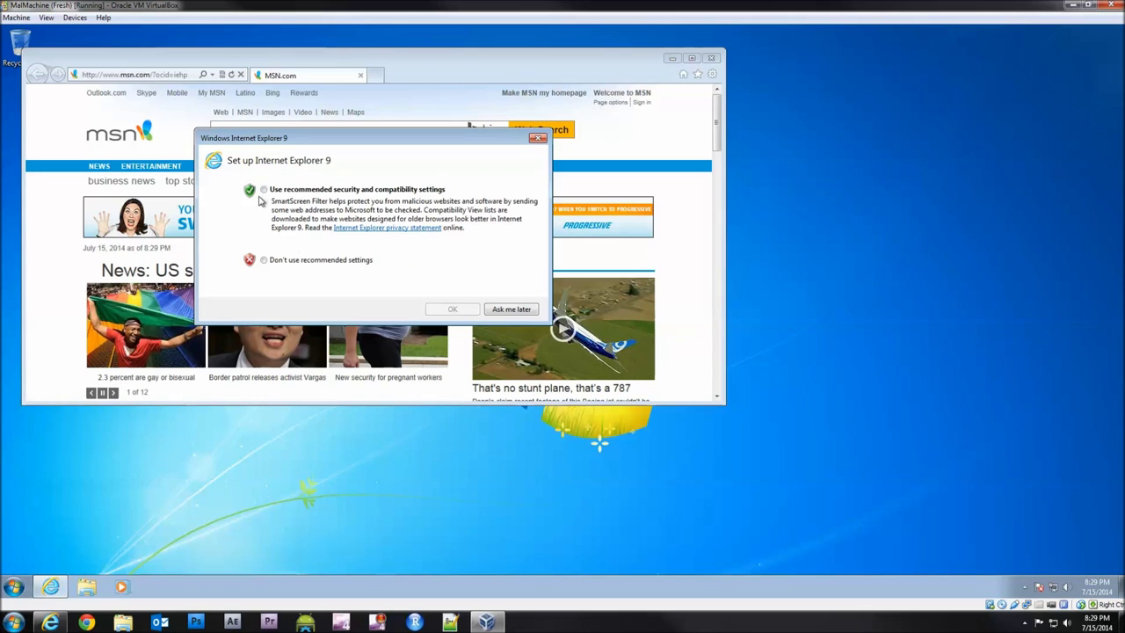
{"action": "left_click", "coordinate": [263, 189]}
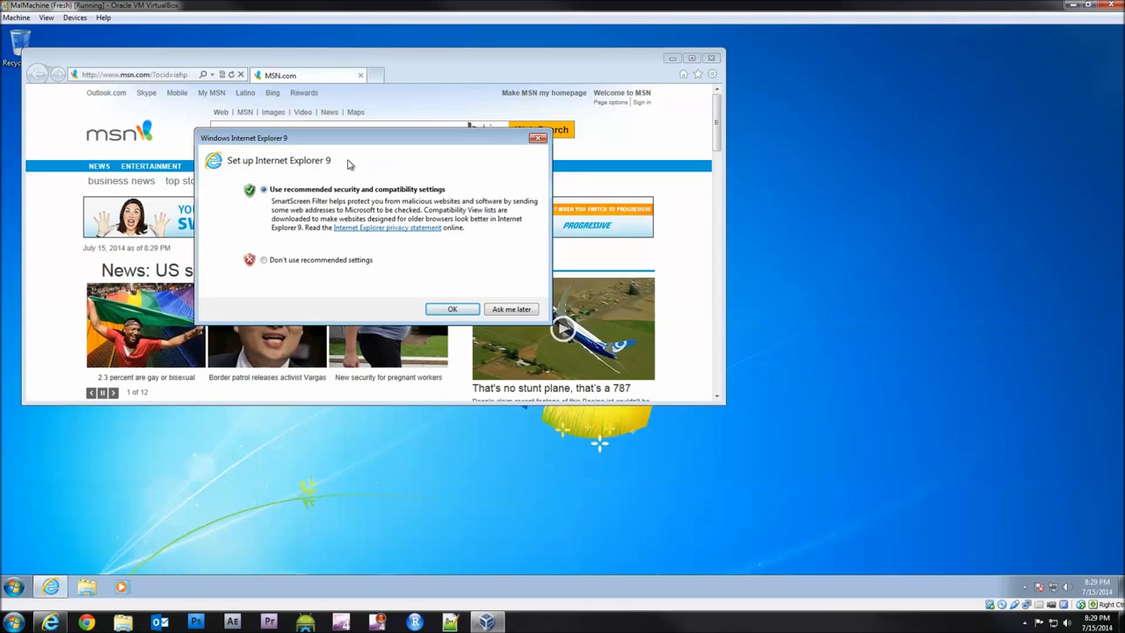
{"action": "left_click", "coordinate": [449, 311]}
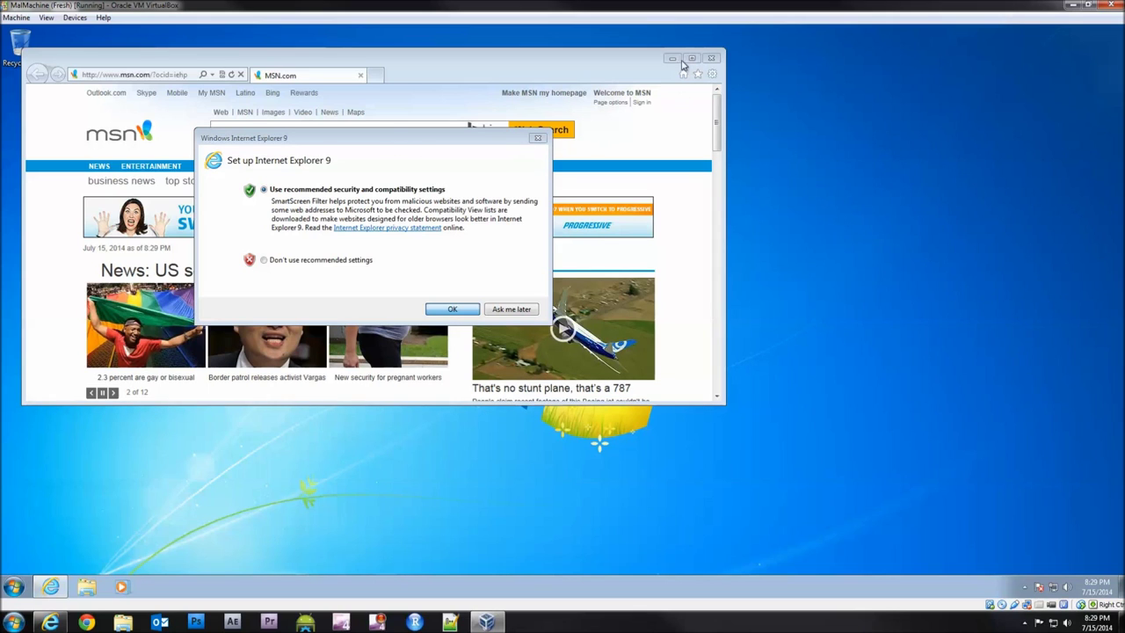
{"action": "left_click", "coordinate": [452, 314]}
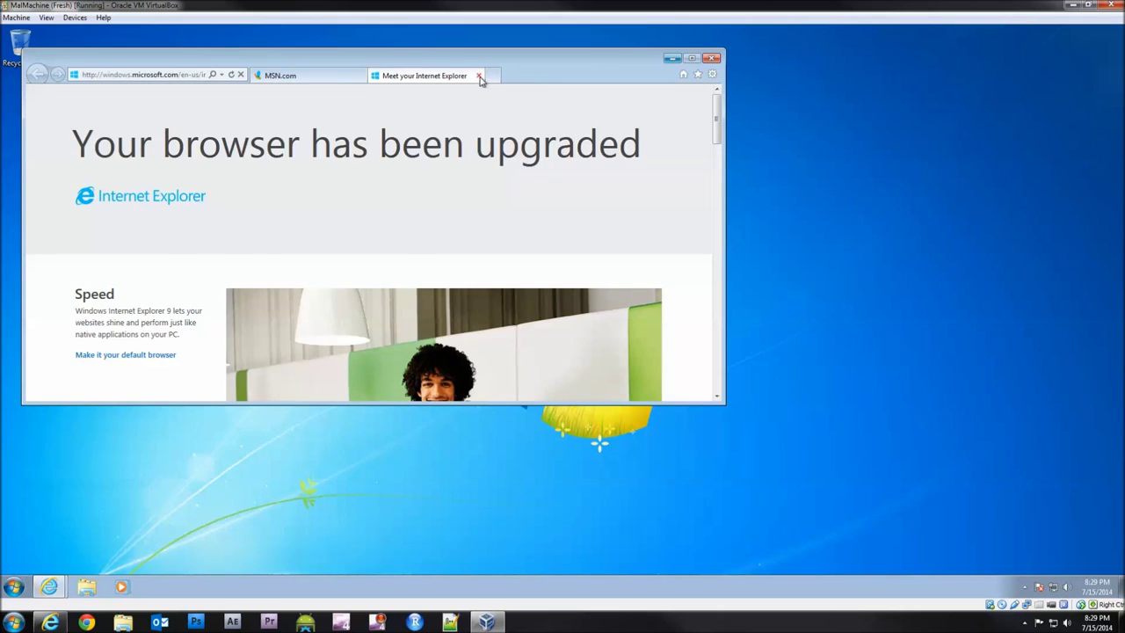
- Close the "Meet your Internet Explorer" page and maximize the browser window
{"action": "left_click", "coordinate": [478, 76]}
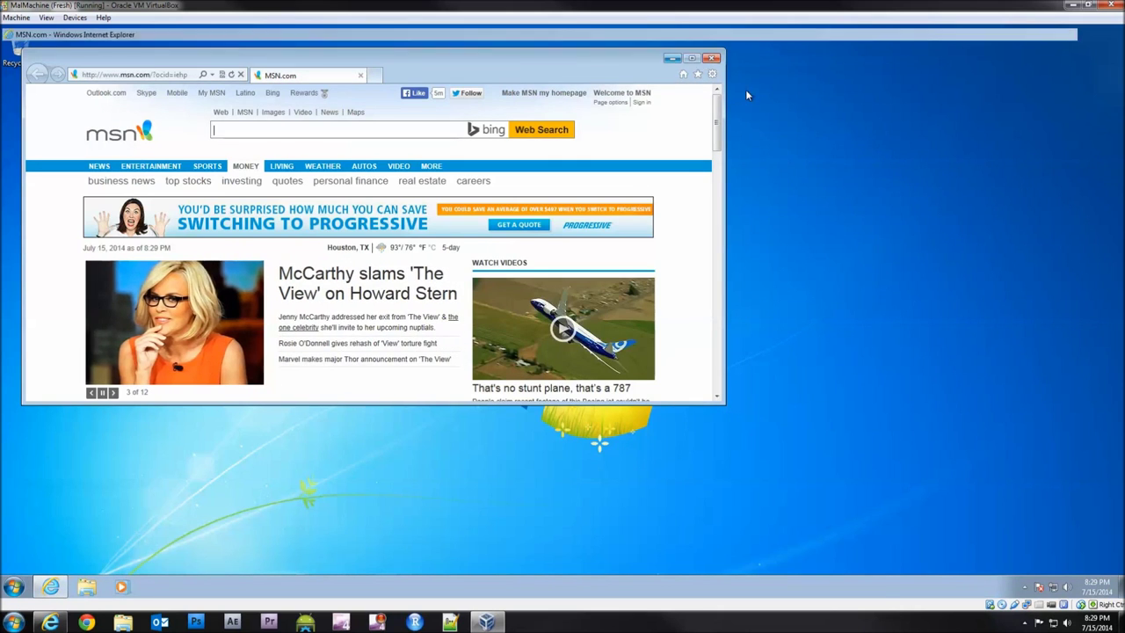
{"action": "left_click", "coordinate": [692, 58]}
{"action": "left_click", "coordinate": [228, 46]}
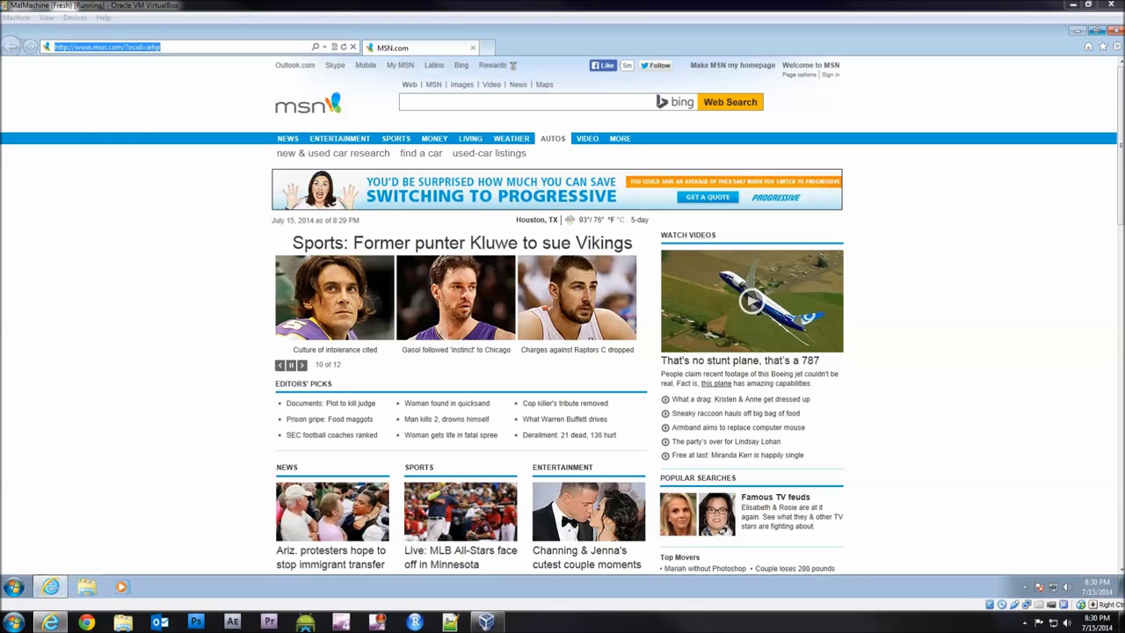
{"action": "left_click", "coordinate": [170, 45]}
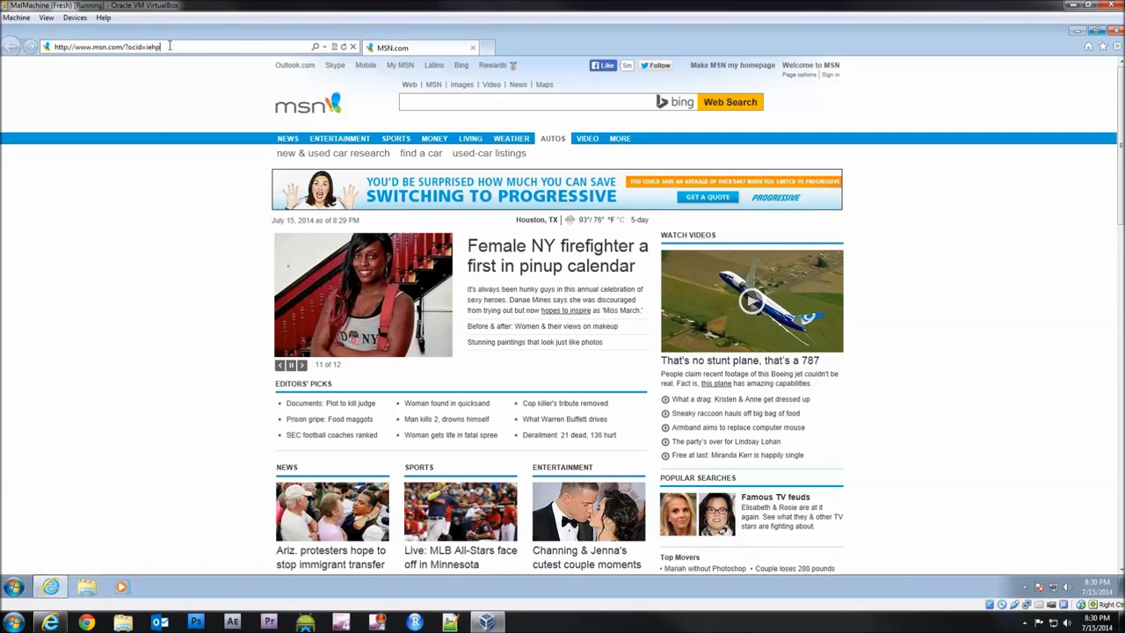
{"action": "left_click", "coordinate": [176, 46]}
{"action": "left_click", "coordinate": [1070, 244]}
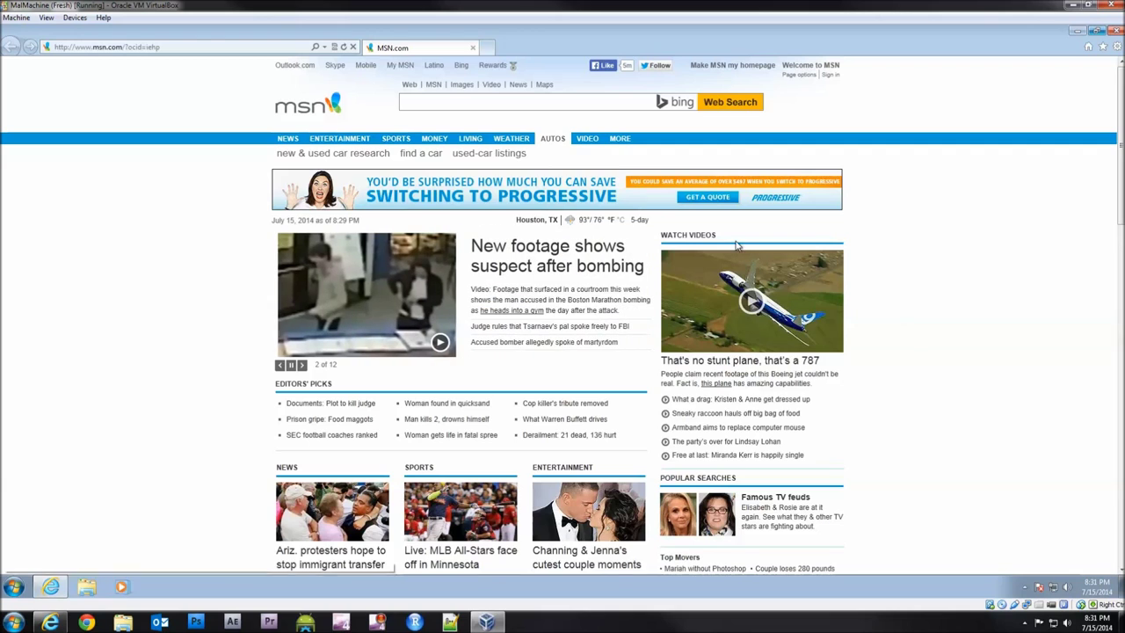
{"action": "left_click", "coordinate": [183, 46]}
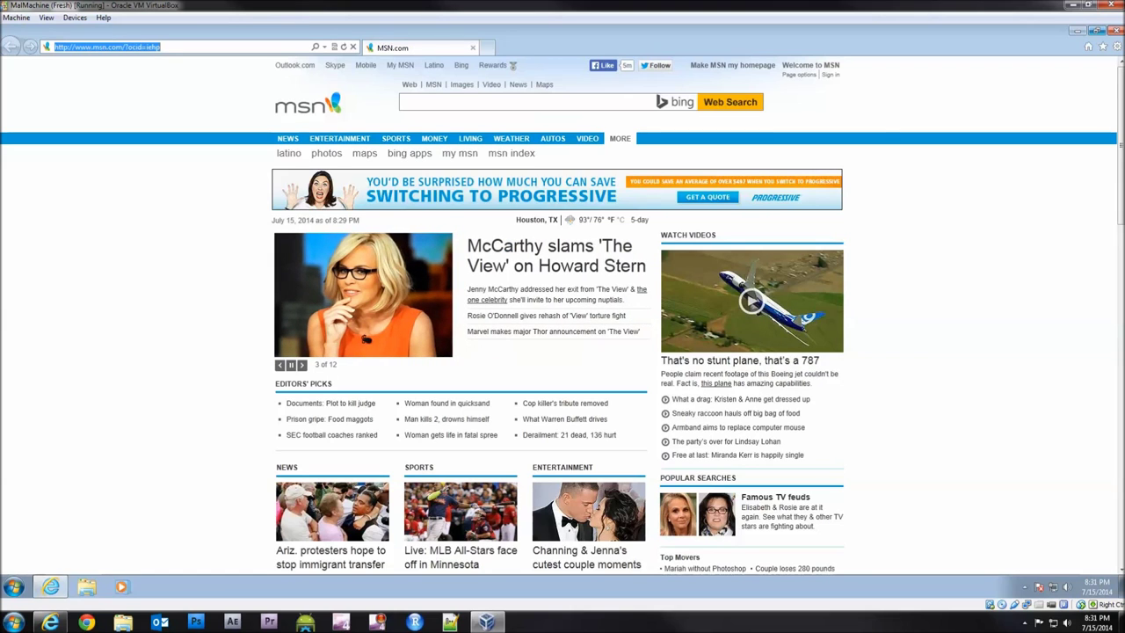
{"action": "type", "text": "http://v"}
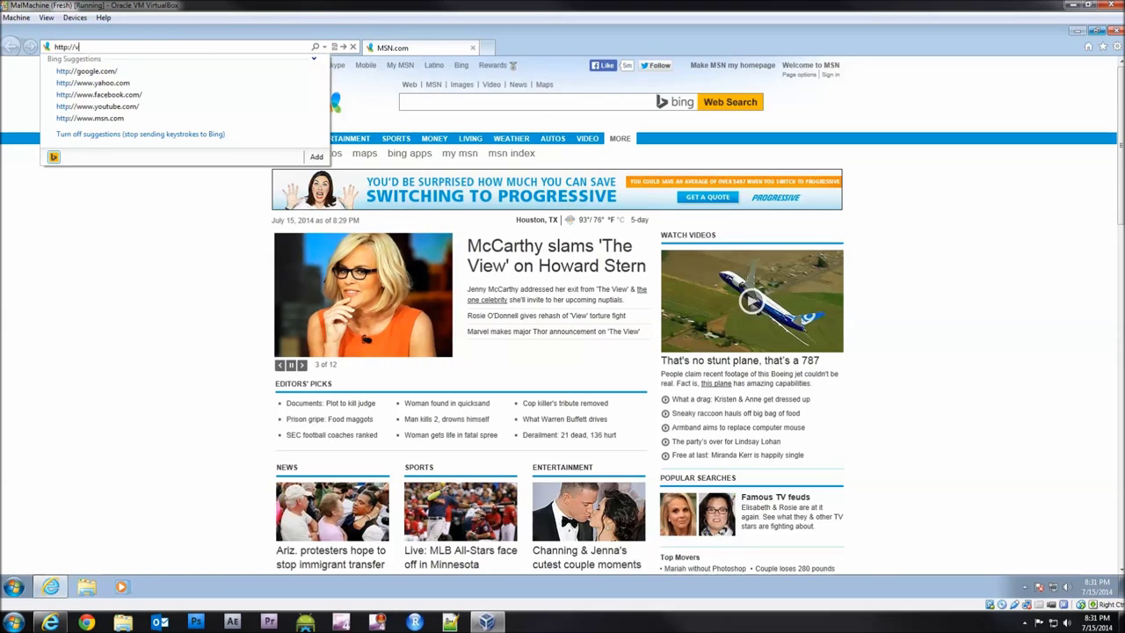
{"action": "type", "text": "ideotgcom"}
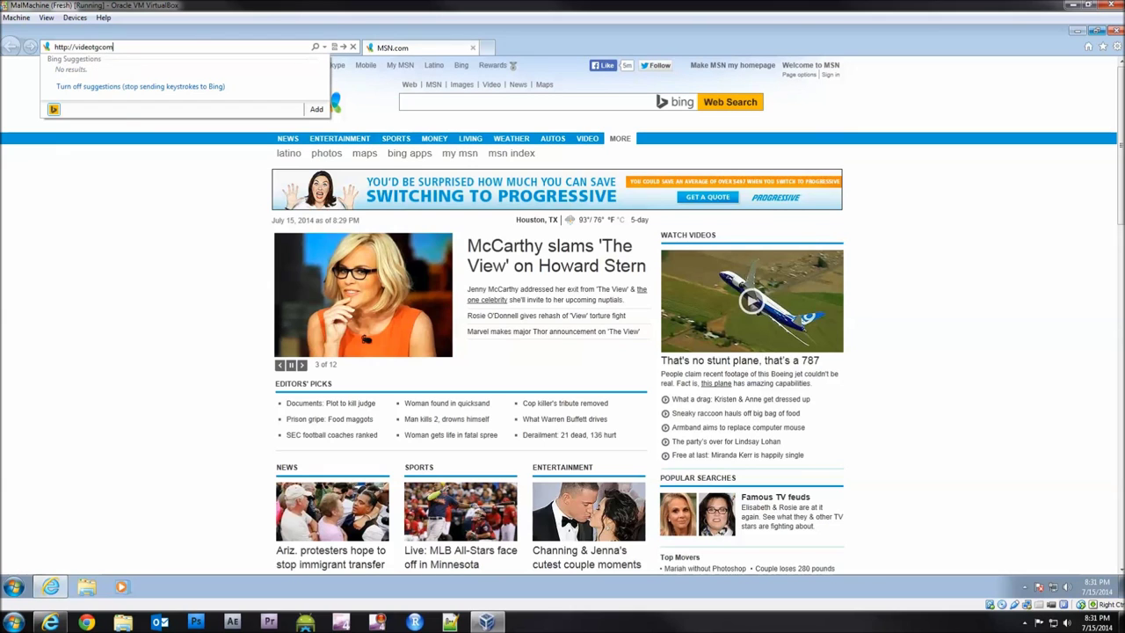
{"action": "type", "text": ".altervi"}
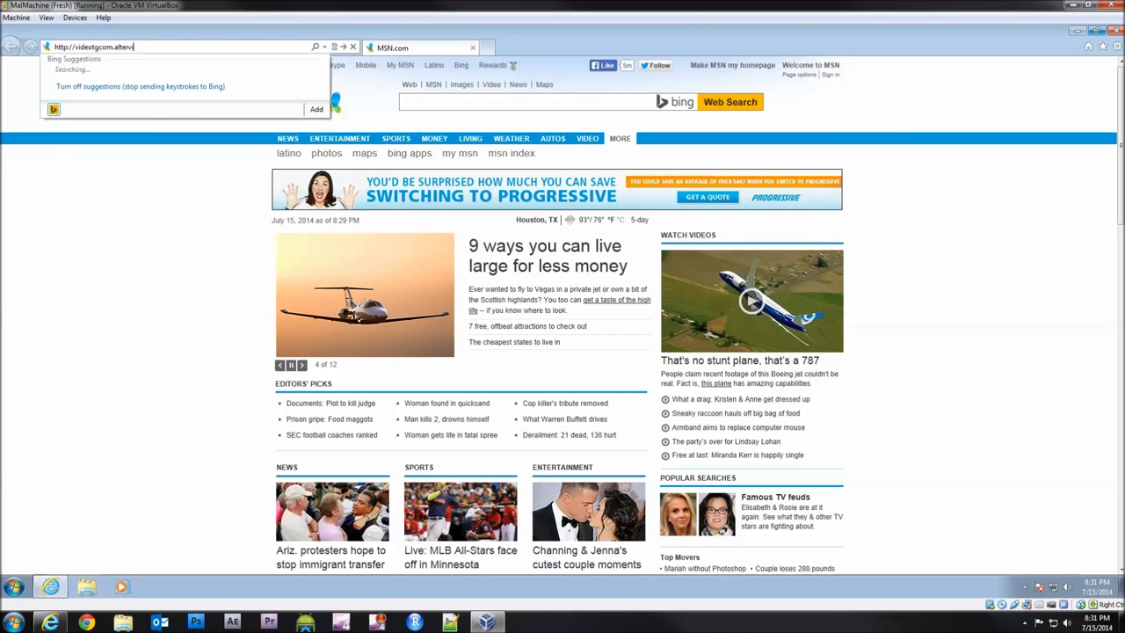
{"action": "type", "text": "sta.org/"}
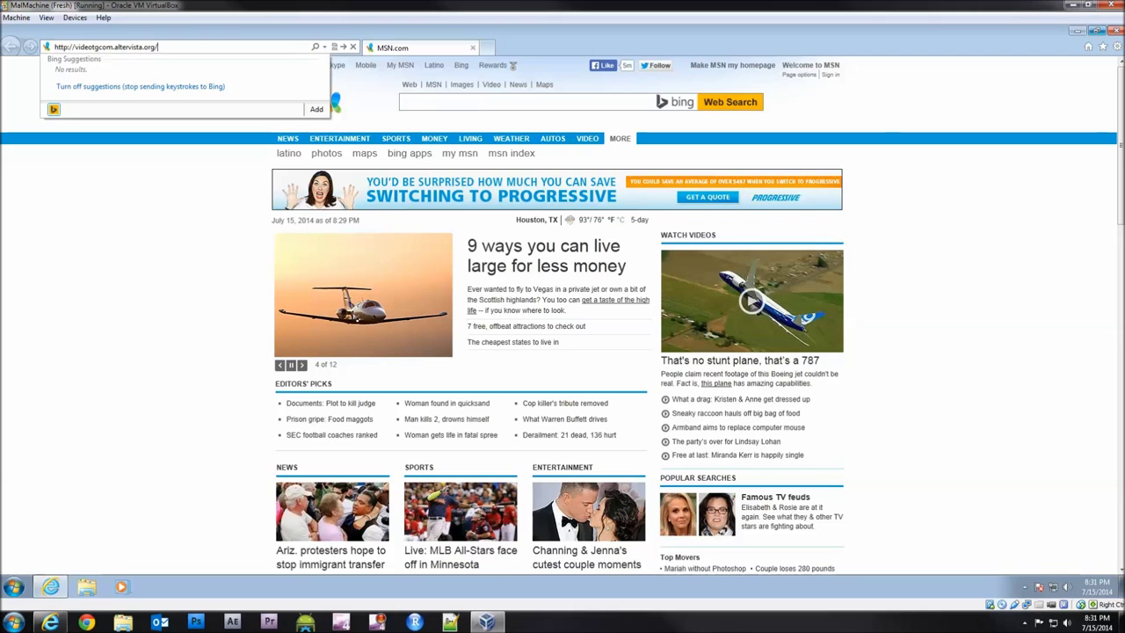
{"action": "type", "text": "happenedmorning.html"}
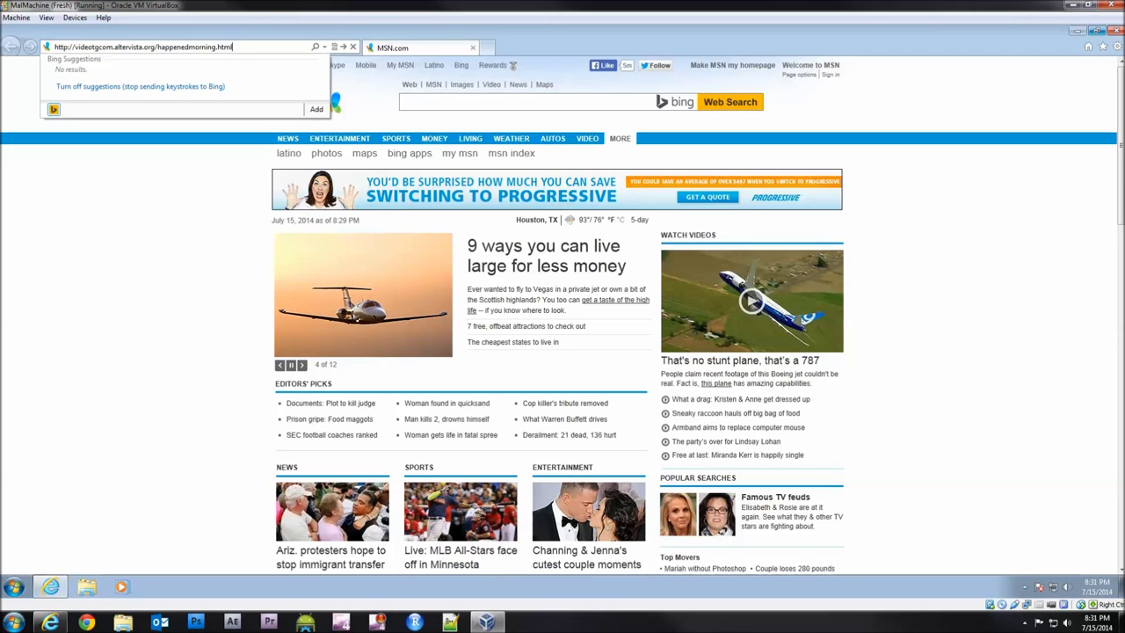
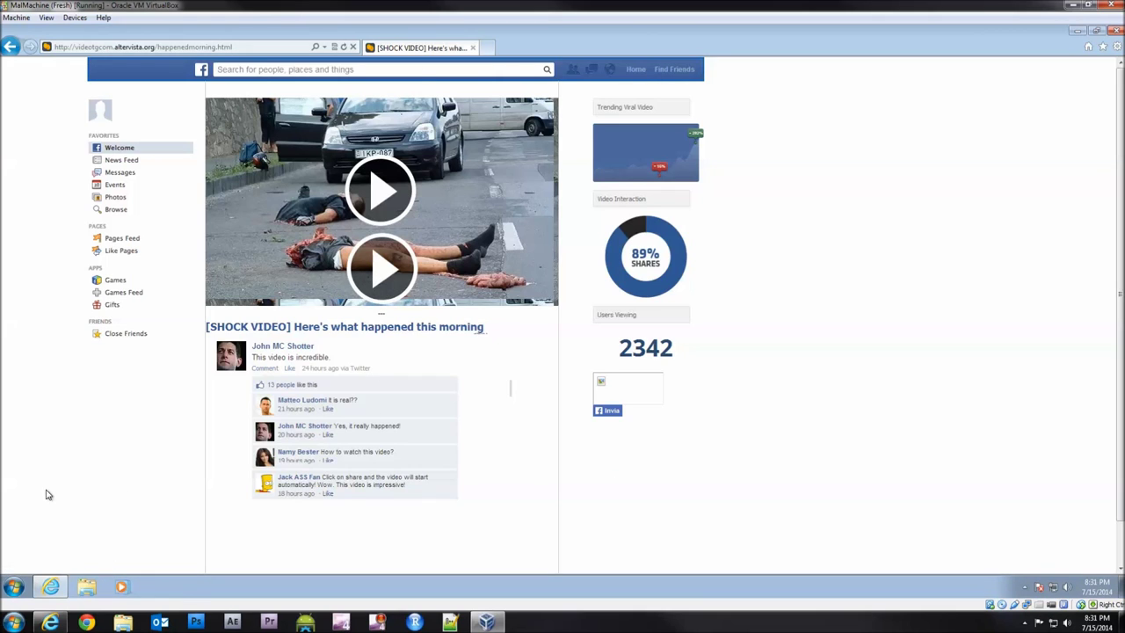
{"action": "left_click", "coordinate": [104, 46]}
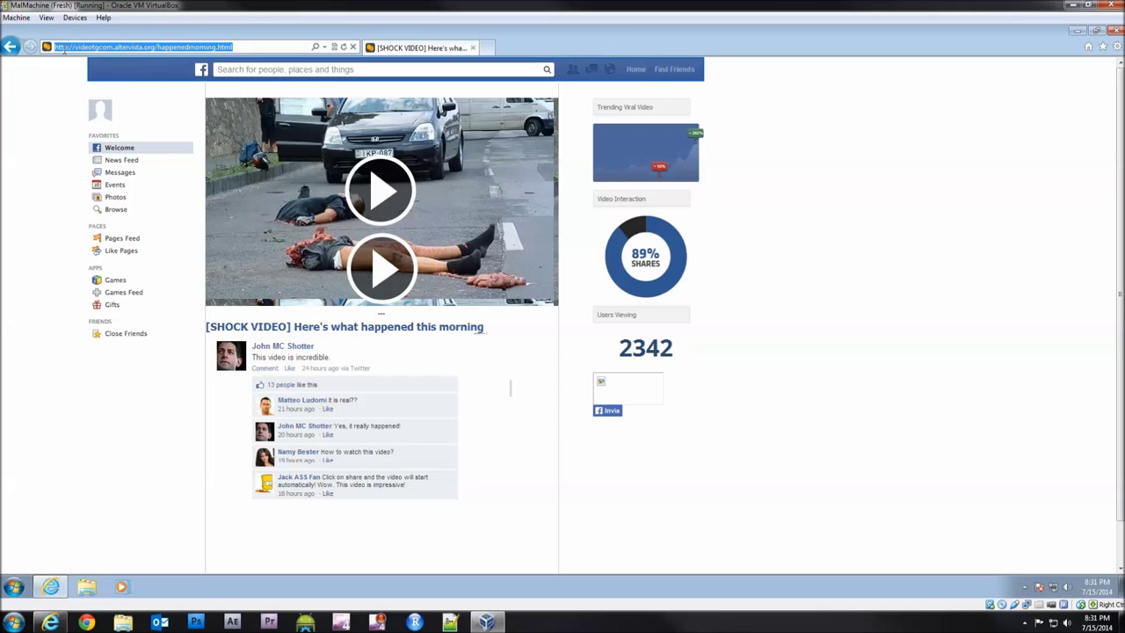
{"action": "left_click", "coordinate": [108, 46]}
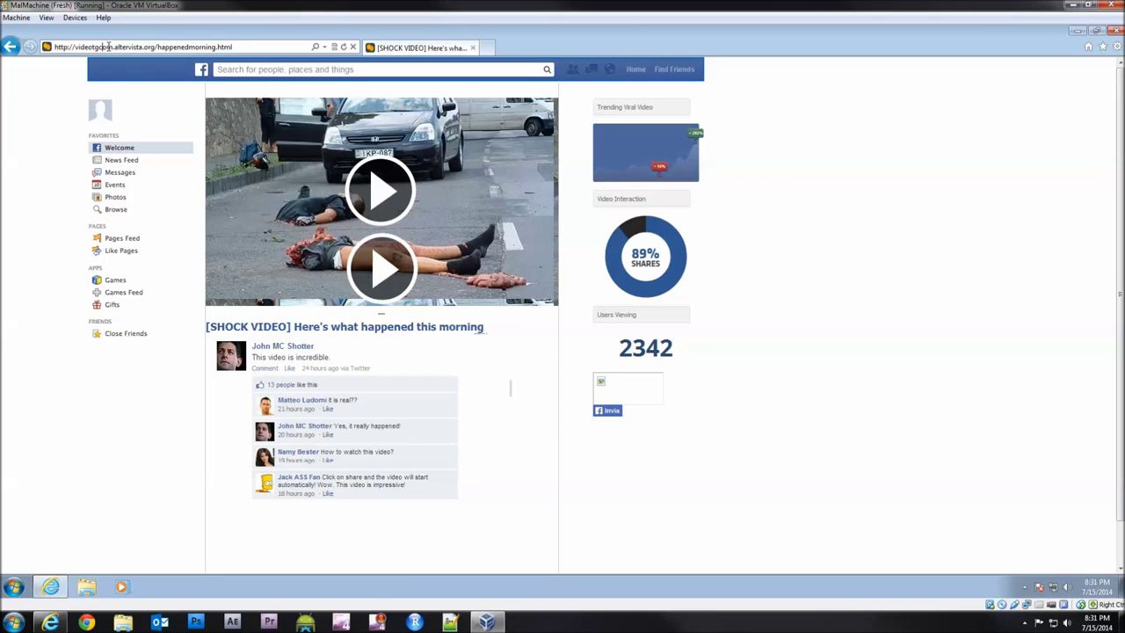
{"action": "left_click", "coordinate": [273, 46]}
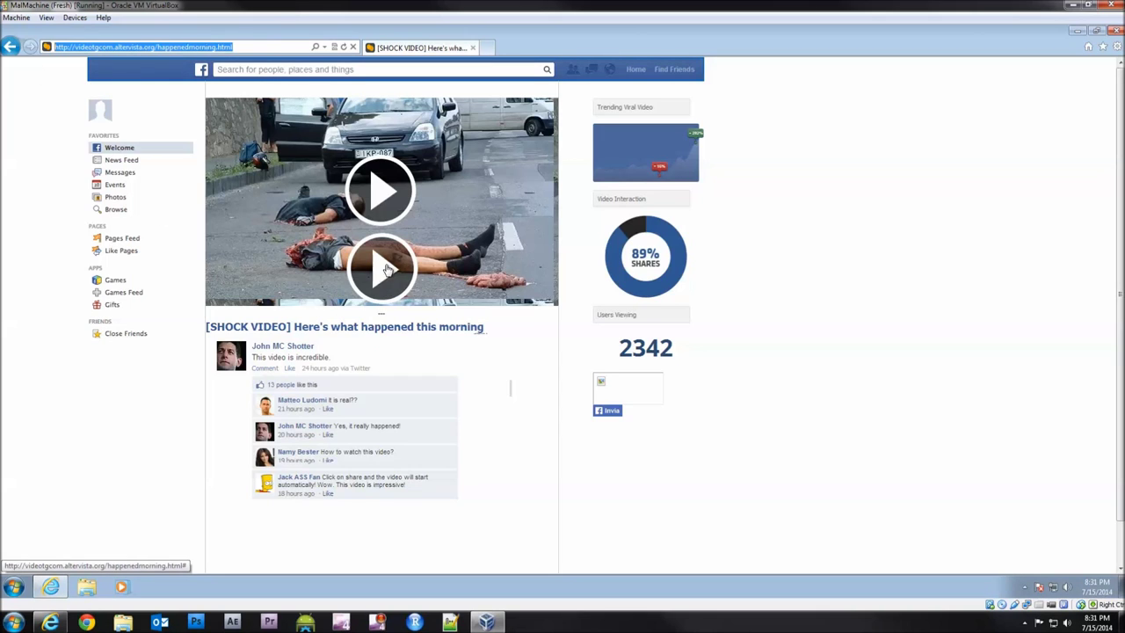
- Try to play the shock video and follow its Share prompt to start it
{"action": "left_click", "coordinate": [387, 269]}
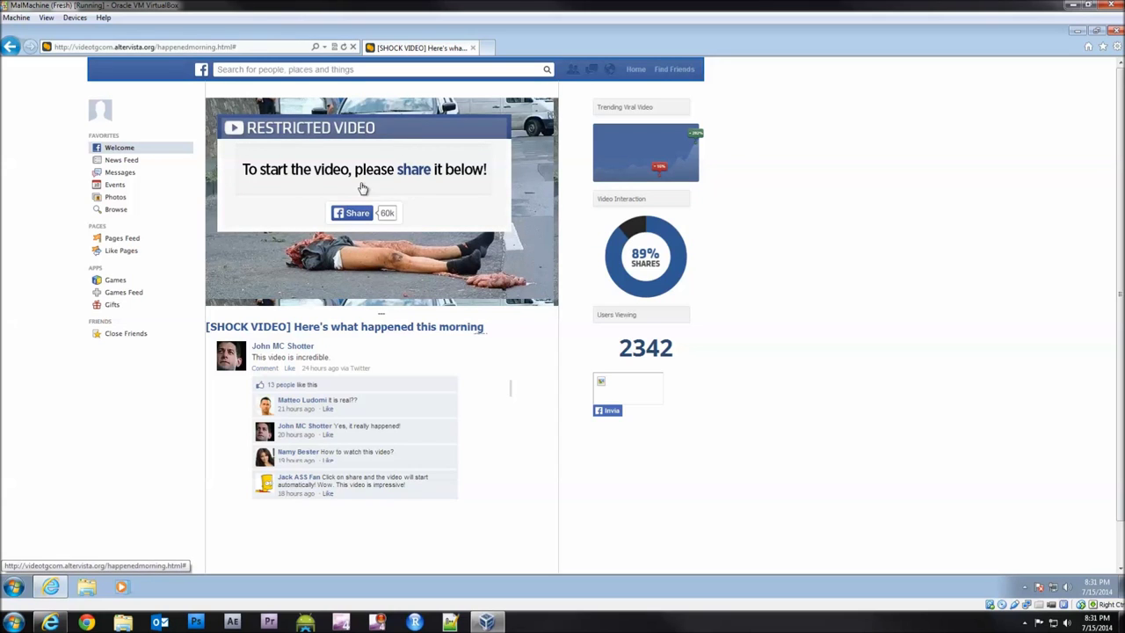
{"action": "left_click", "coordinate": [351, 214]}
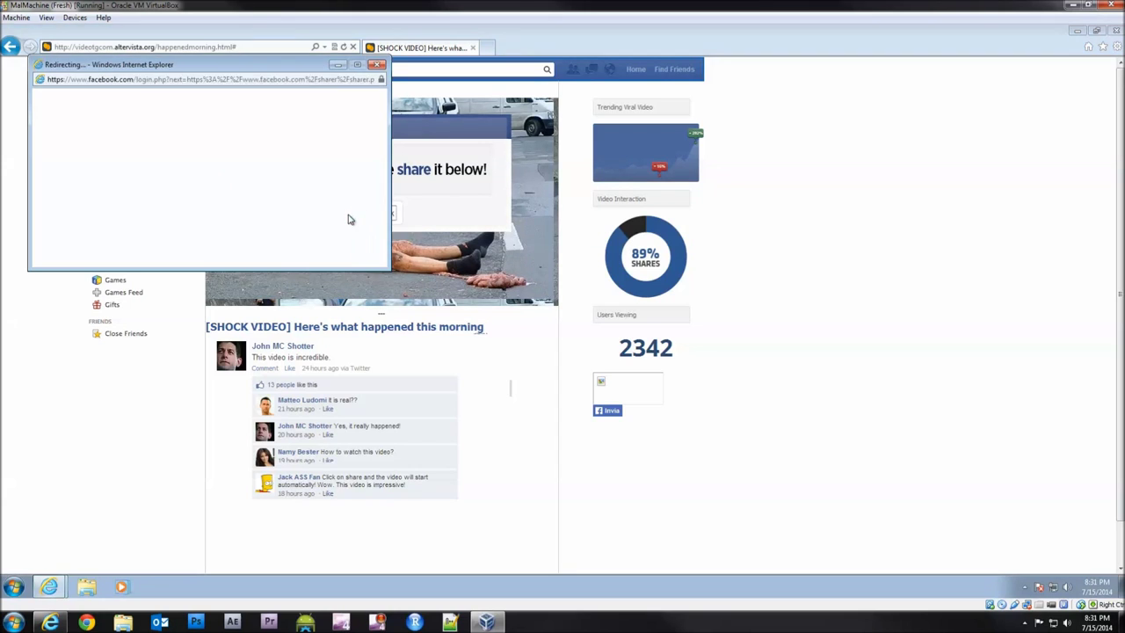
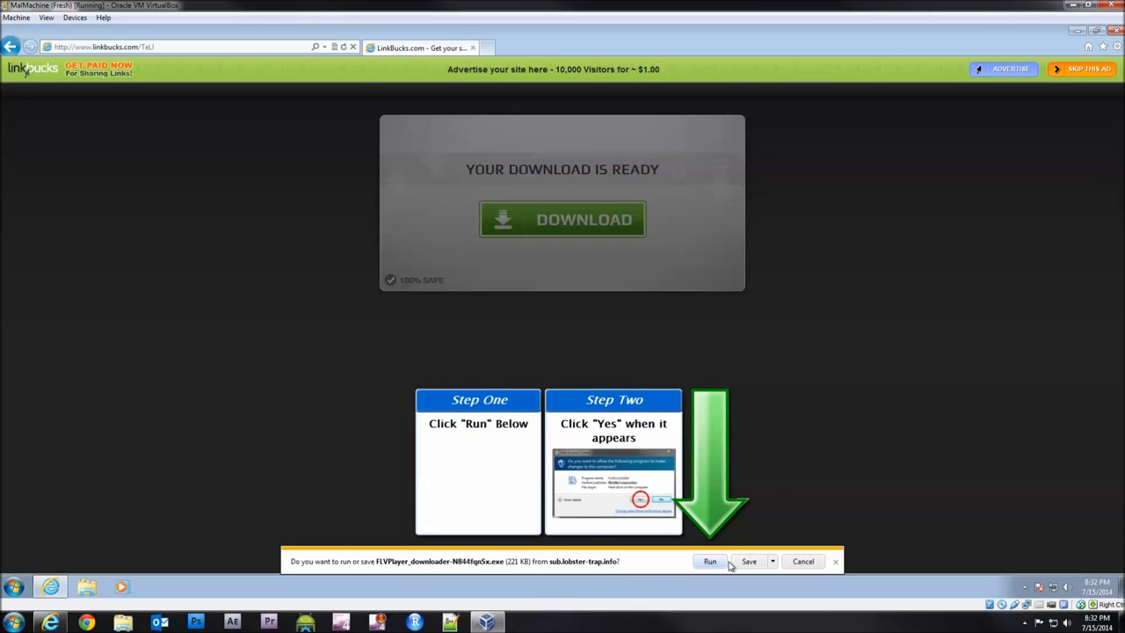
- Save the offered FLVPlayer_downloader executable to the Desktop under its suggested name without running it
{"action": "left_click", "coordinate": [774, 561]}
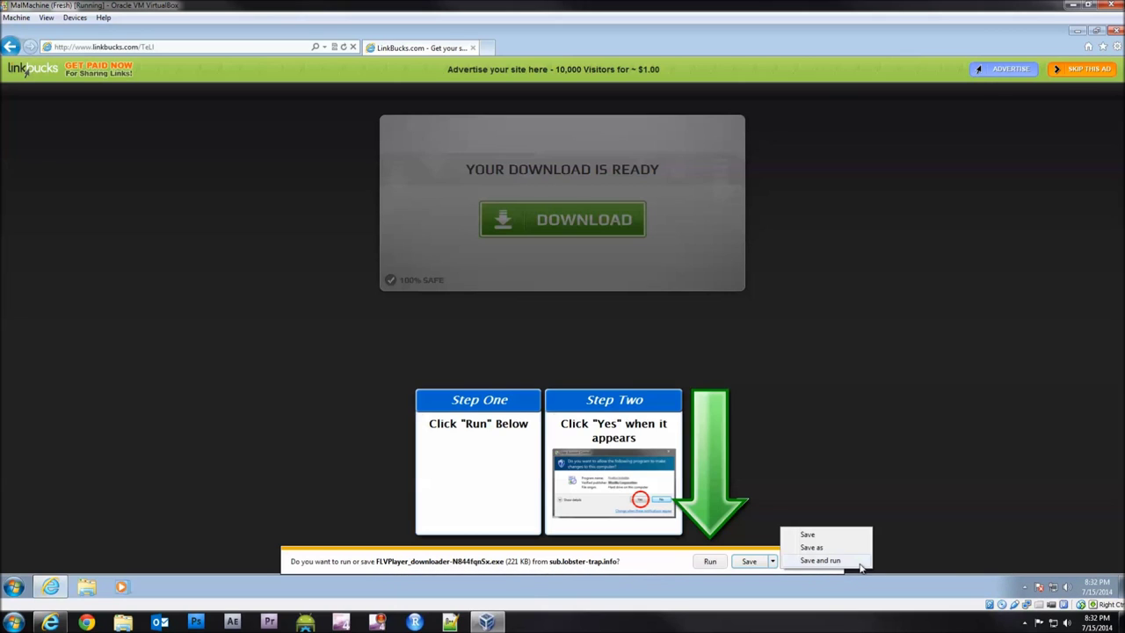
{"action": "left_click", "coordinate": [812, 548]}
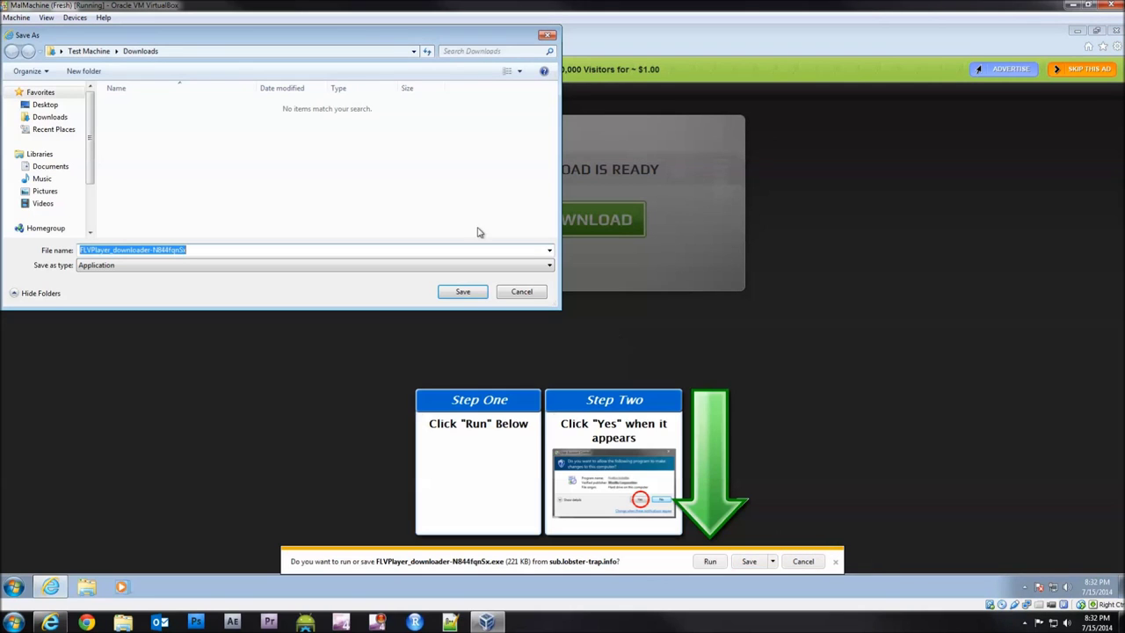
{"action": "left_click", "coordinate": [49, 117]}
{"action": "left_click", "coordinate": [44, 104]}
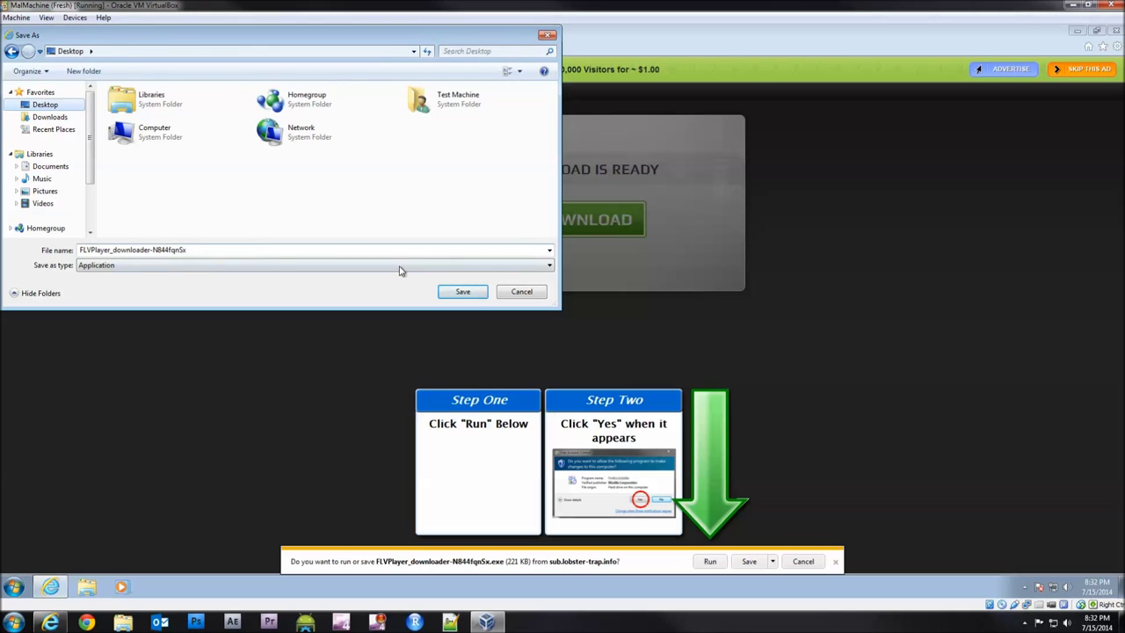
{"action": "left_click", "coordinate": [463, 290]}
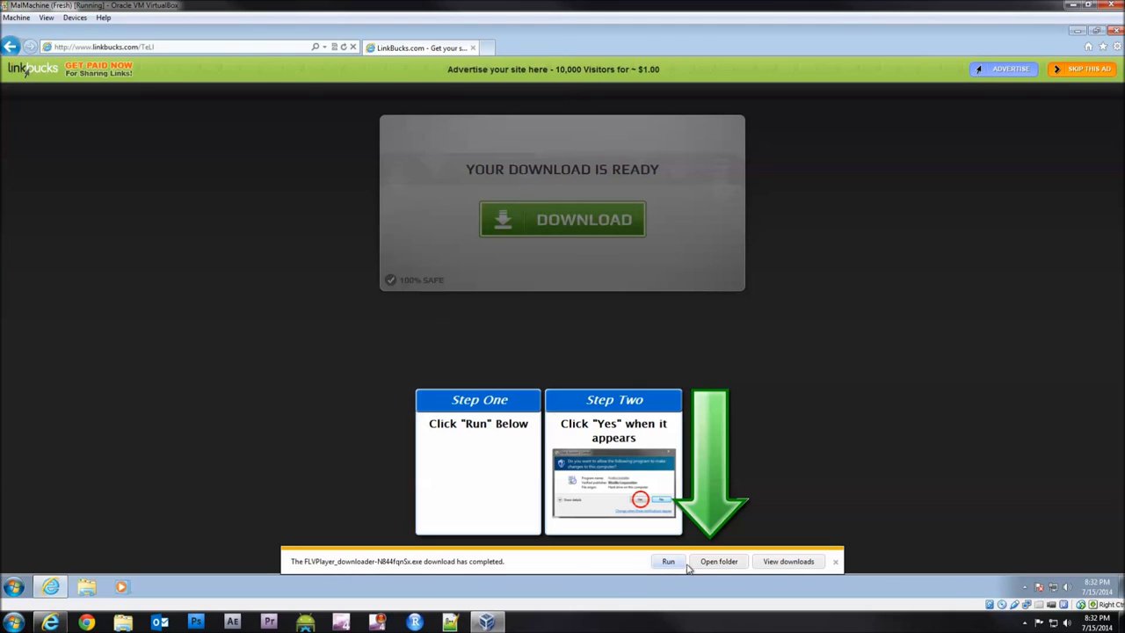
- Dismiss the download notification and close the LinkBucks page, confirming that the page should be left
{"action": "left_click", "coordinate": [835, 561]}
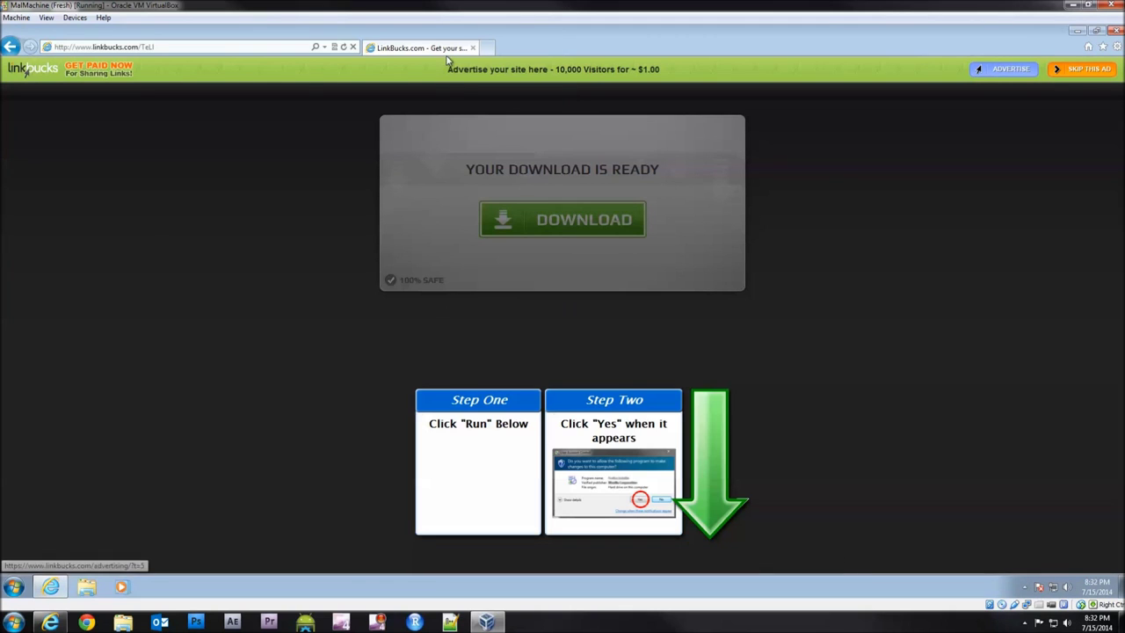
{"action": "left_click", "coordinate": [473, 49]}
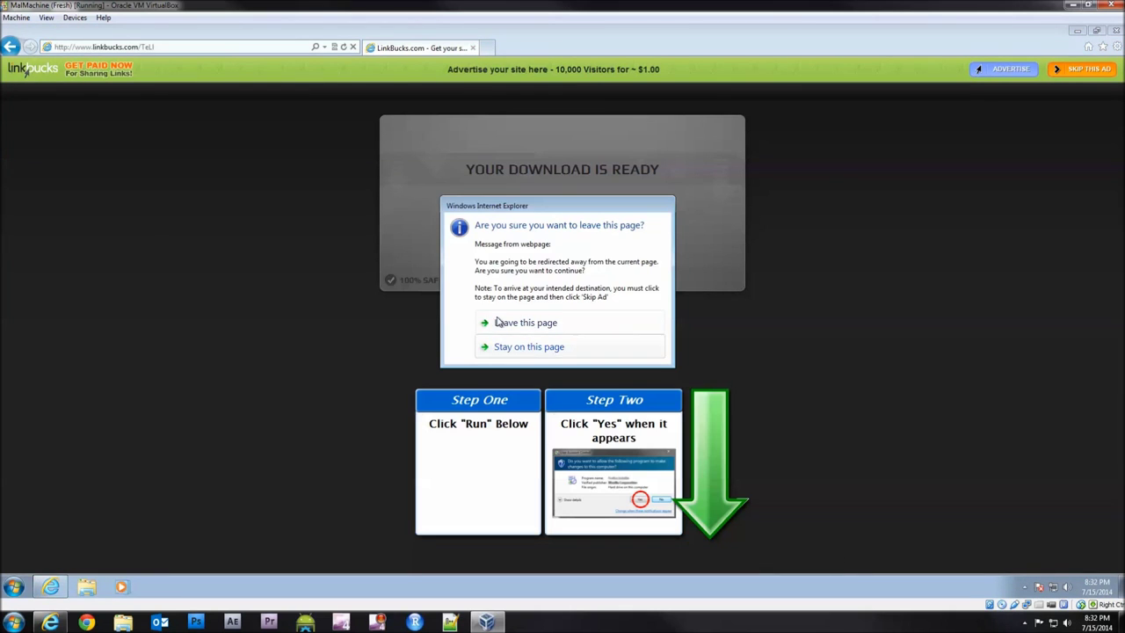
{"action": "left_click", "coordinate": [517, 322]}
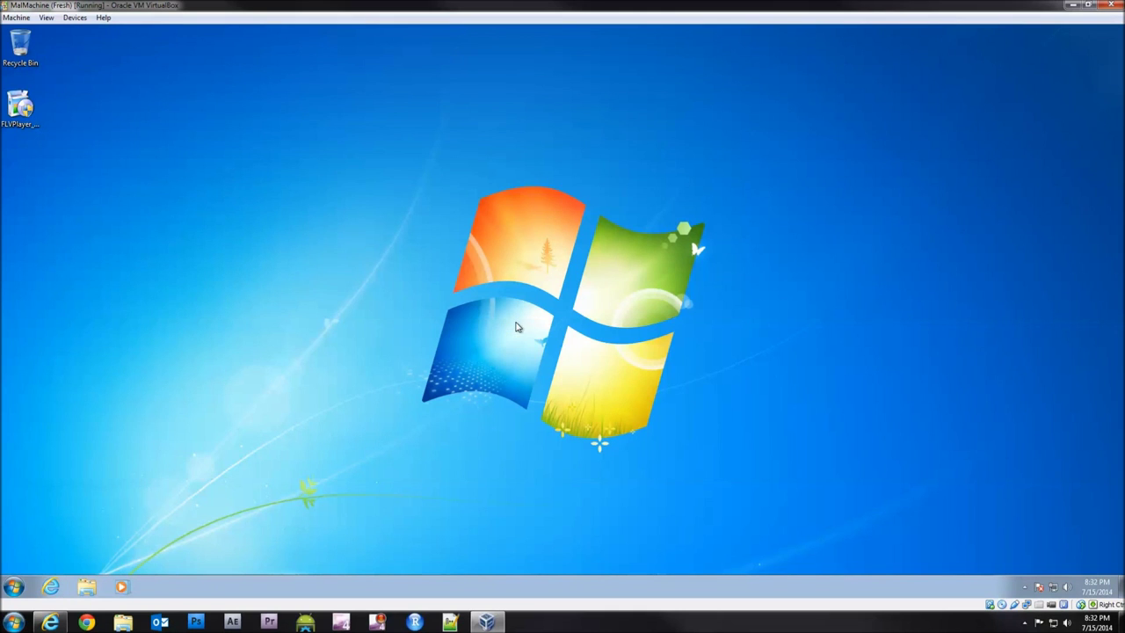
- Open the properties of the FLVPlayer_downloader file on the desktop and inspect its compatibility and security details
{"action": "right_click", "coordinate": [18, 111]}
{"action": "left_click", "coordinate": [69, 313]}
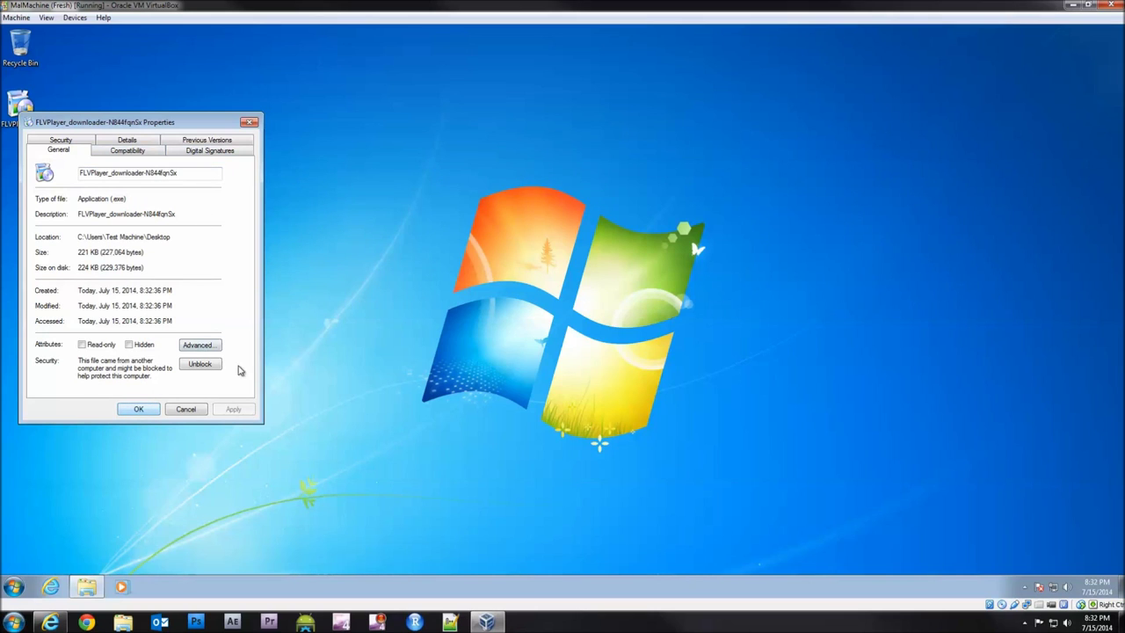
{"action": "left_click", "coordinate": [123, 151]}
{"action": "left_click", "coordinate": [61, 142]}
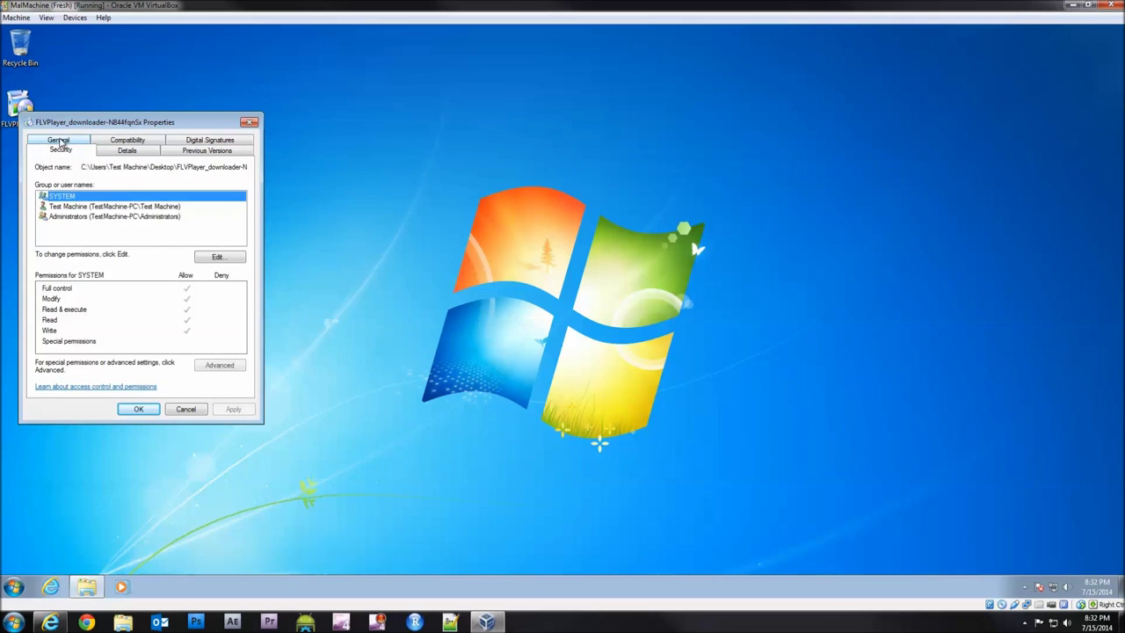
- Inspect the file's previous versions and digital signature list, widening the signer name column to show the full name
{"action": "left_click", "coordinate": [197, 151]}
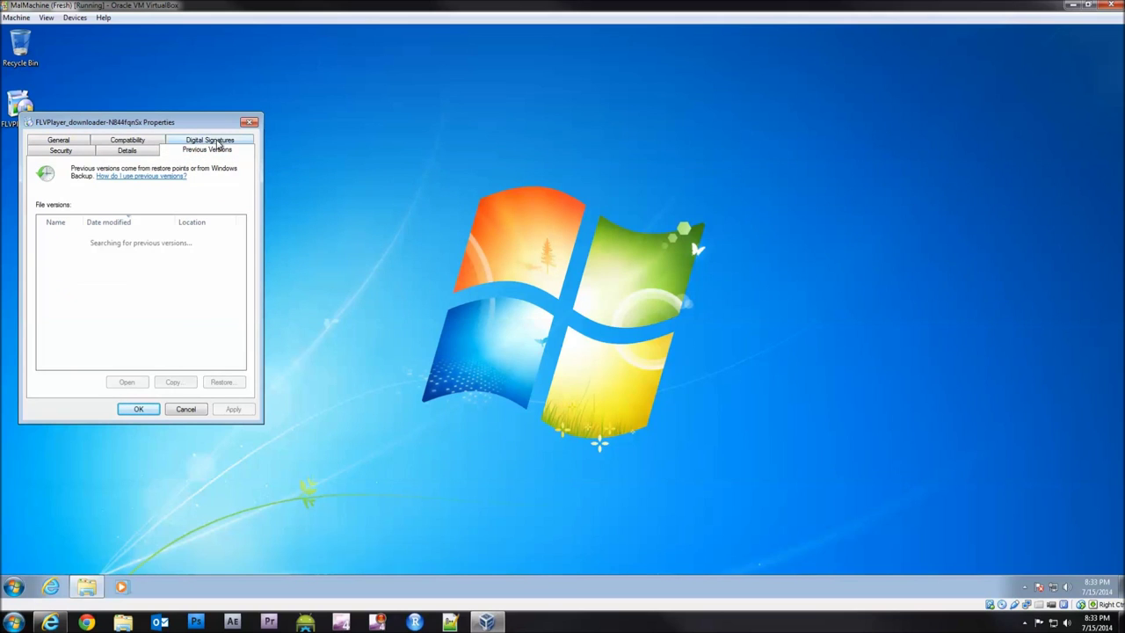
{"action": "left_click", "coordinate": [218, 142]}
{"action": "left_click", "coordinate": [77, 201]}
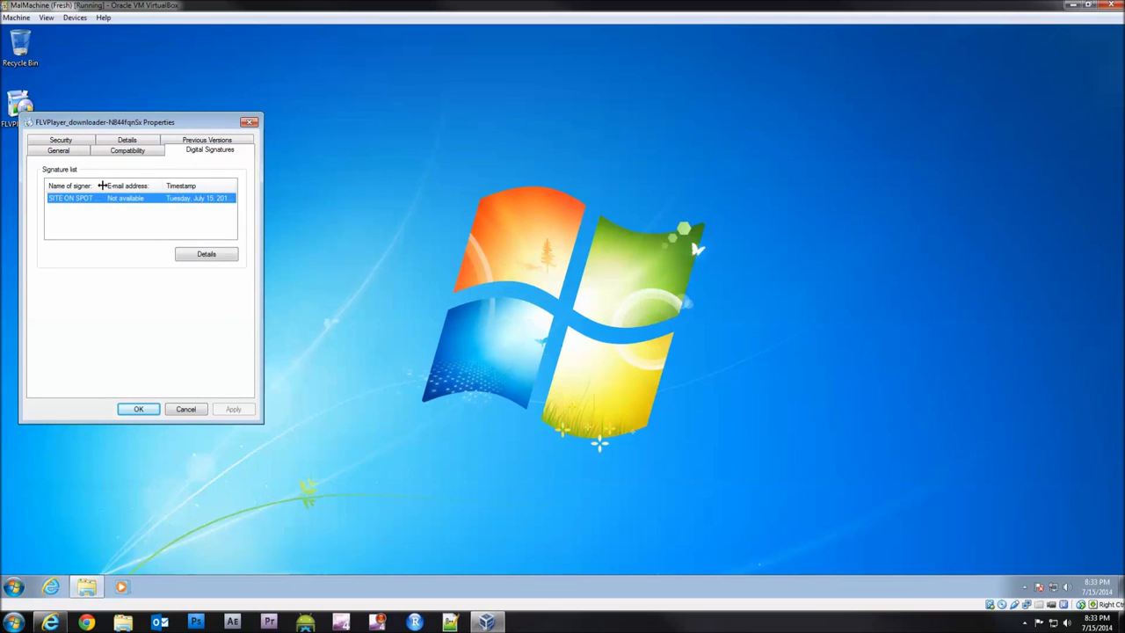
{"action": "left_click_drag", "start_coordinate": [104, 186], "coordinate": [122, 185]}
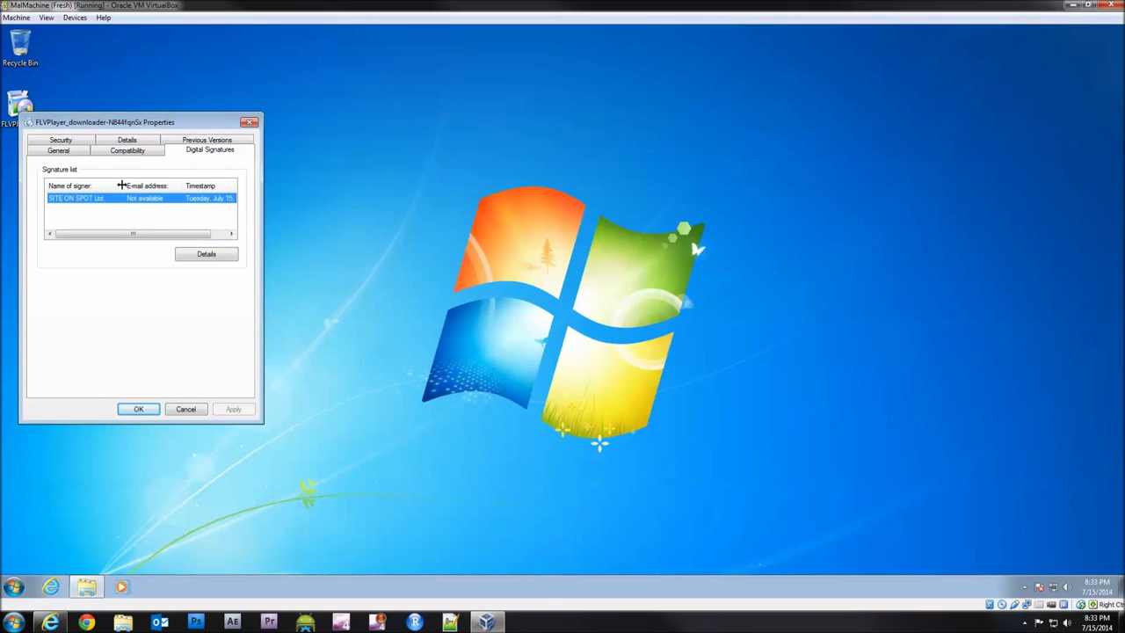
- View the signature details and the signer's certificate, and close all the FLVPlayer_downloader property dialogs without changes
{"action": "left_click", "coordinate": [206, 257]}
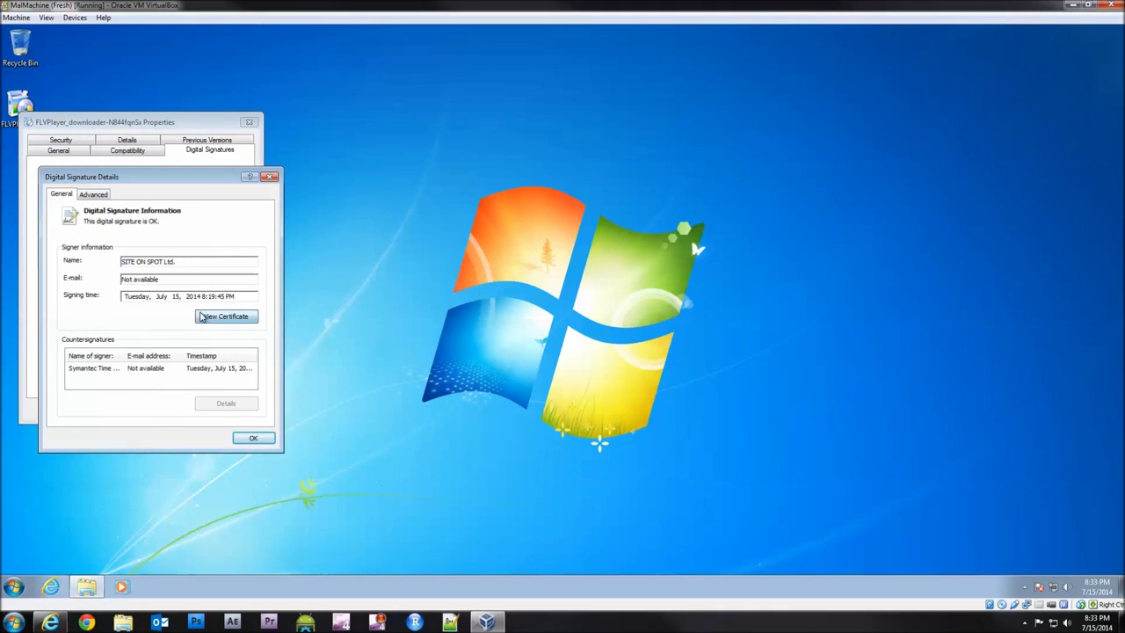
{"action": "left_click", "coordinate": [207, 317]}
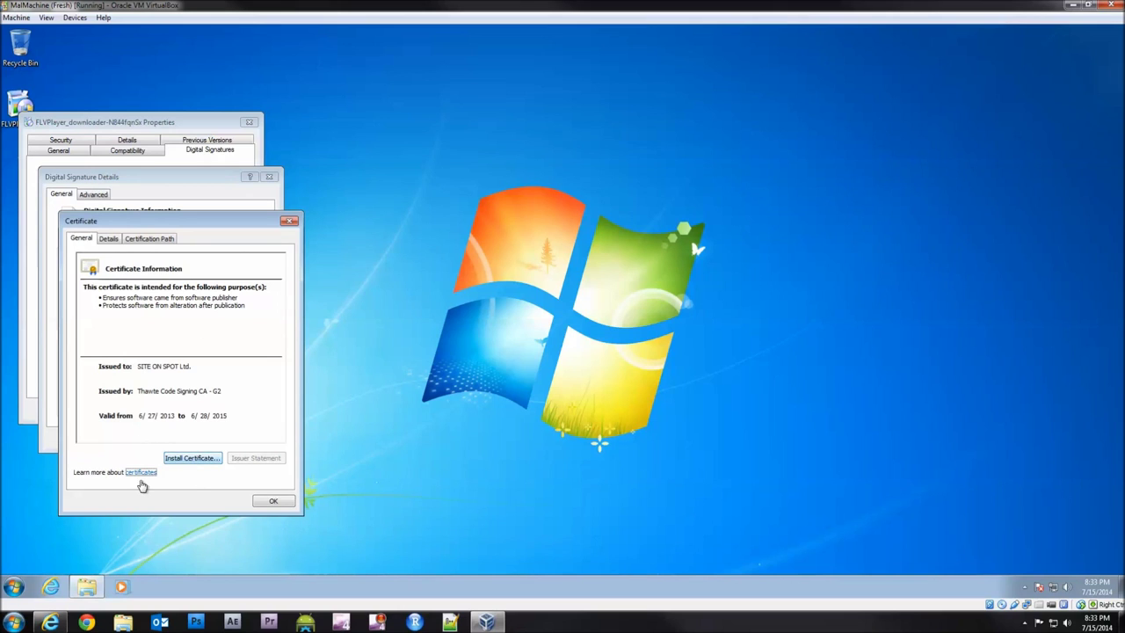
{"action": "left_click", "coordinate": [280, 502]}
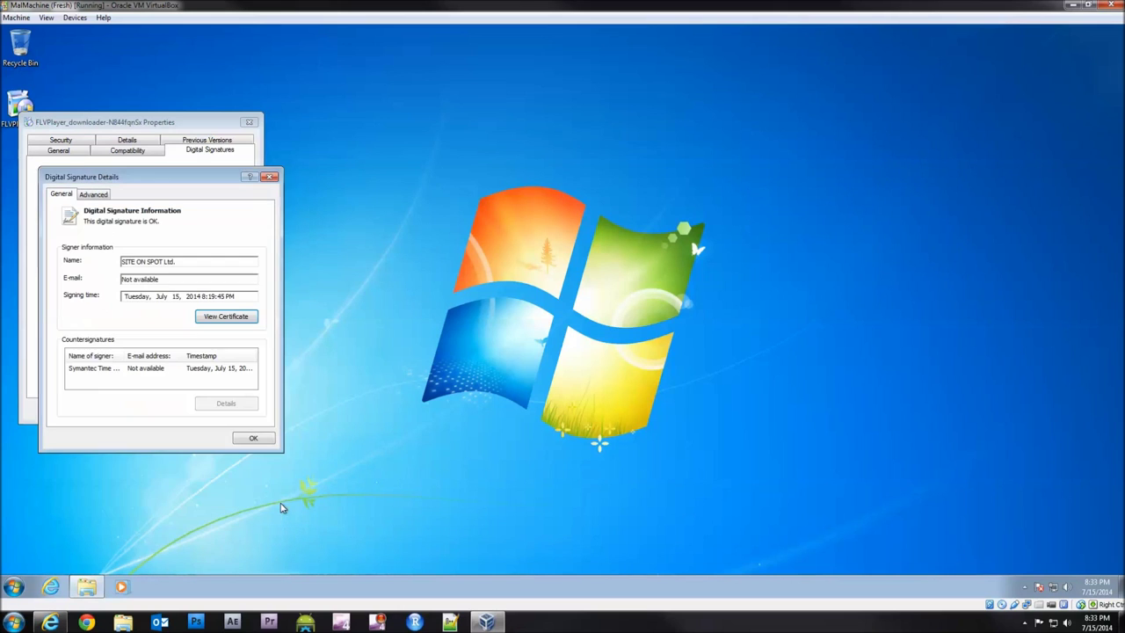
{"action": "left_click", "coordinate": [253, 438]}
{"action": "left_click", "coordinate": [187, 410]}
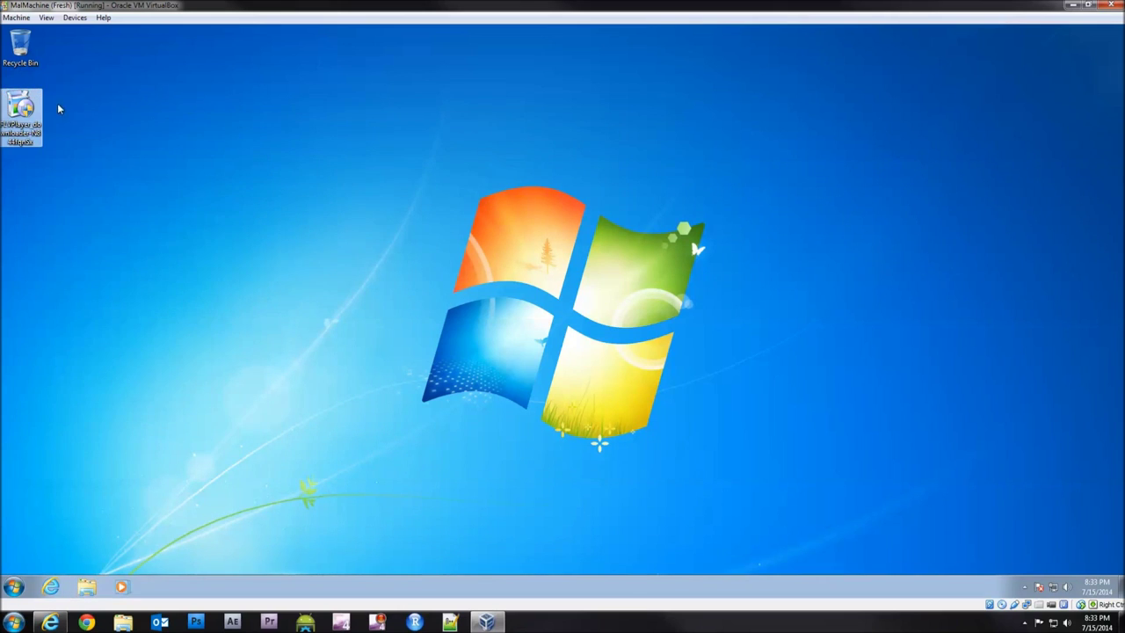
- Open Internet Explorer in the virtual machine and go to virustotal.com
{"action": "left_click", "coordinate": [50, 586]}
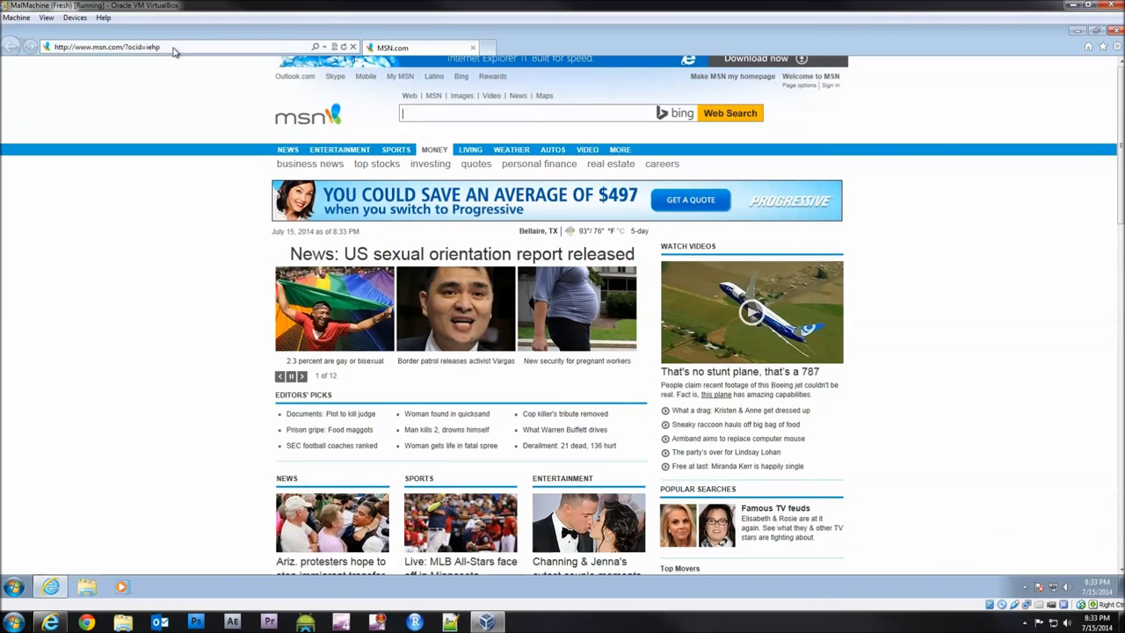
{"action": "left_click", "coordinate": [170, 47]}
{"action": "type", "text": "v"}
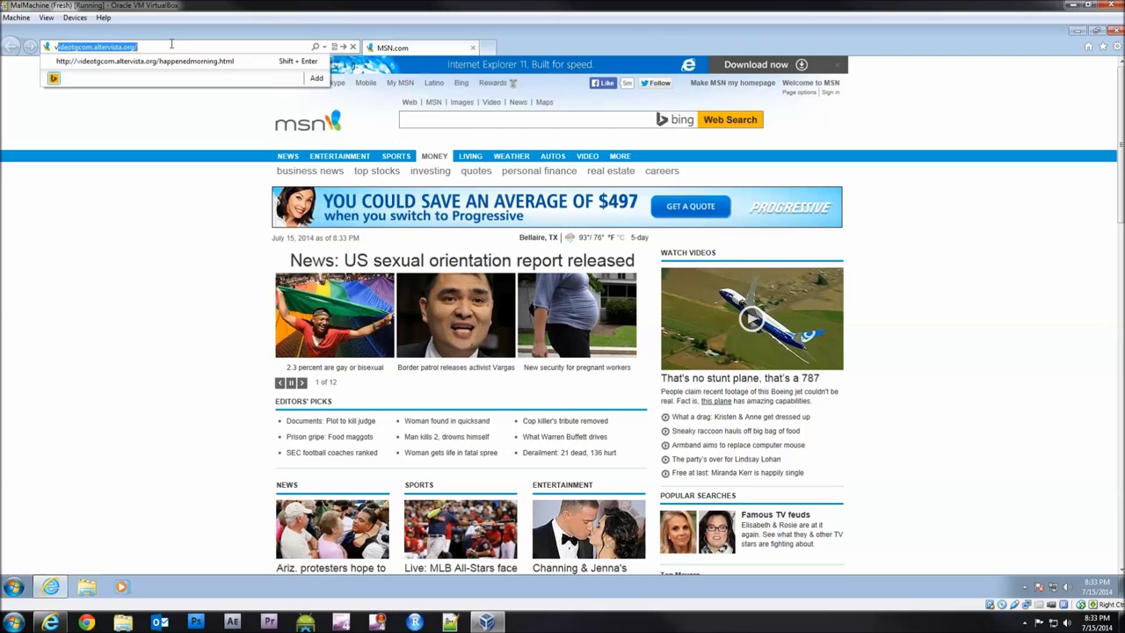
{"action": "type", "text": "irusto"}
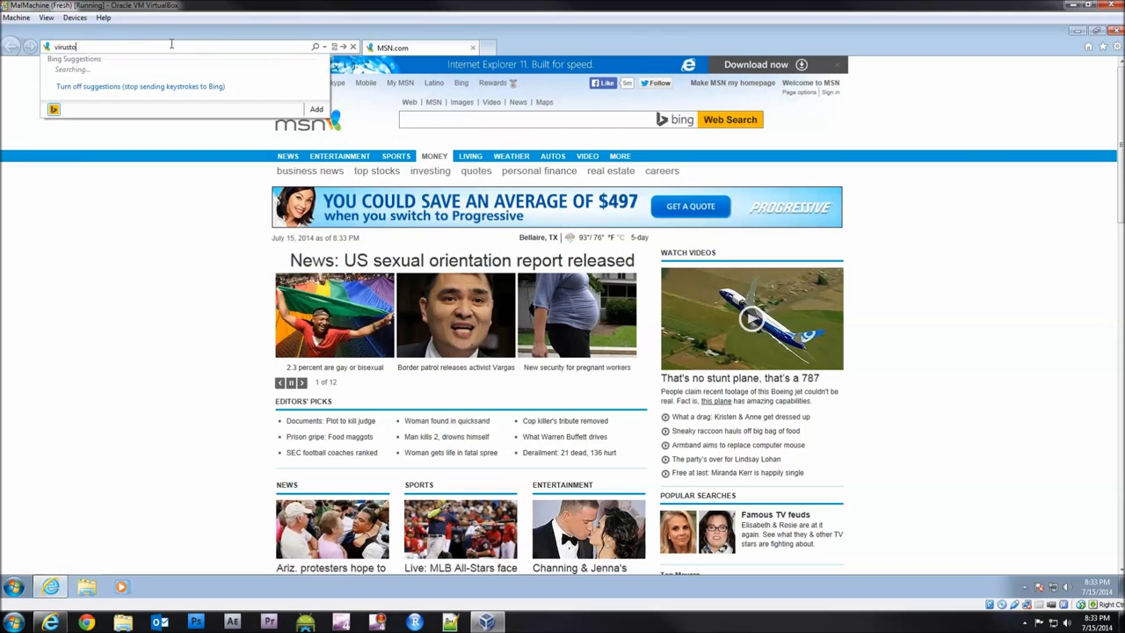
{"action": "type", "text": "tal.com"}
{"action": "key", "text": "Return"}
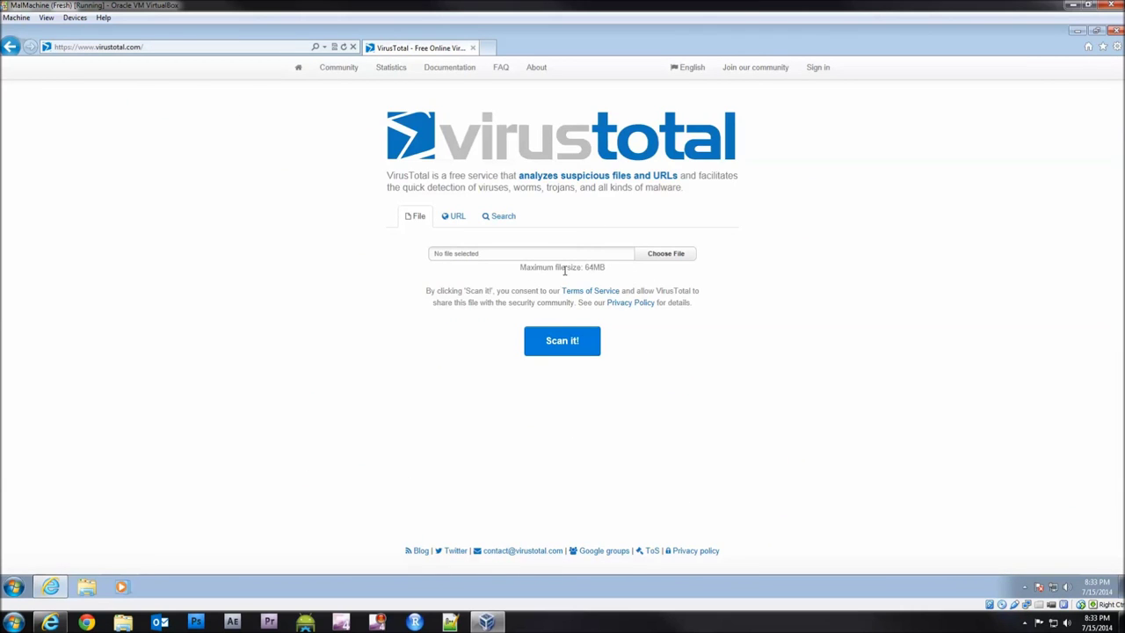
- Choose the FLVPlayer_downloader executable from the Desktop as the file to upload and submit it for scanning
{"action": "left_click_drag", "start_coordinate": [522, 266], "coordinate": [608, 268]}
{"action": "left_click", "coordinate": [614, 274]}
{"action": "left_click", "coordinate": [665, 255]}
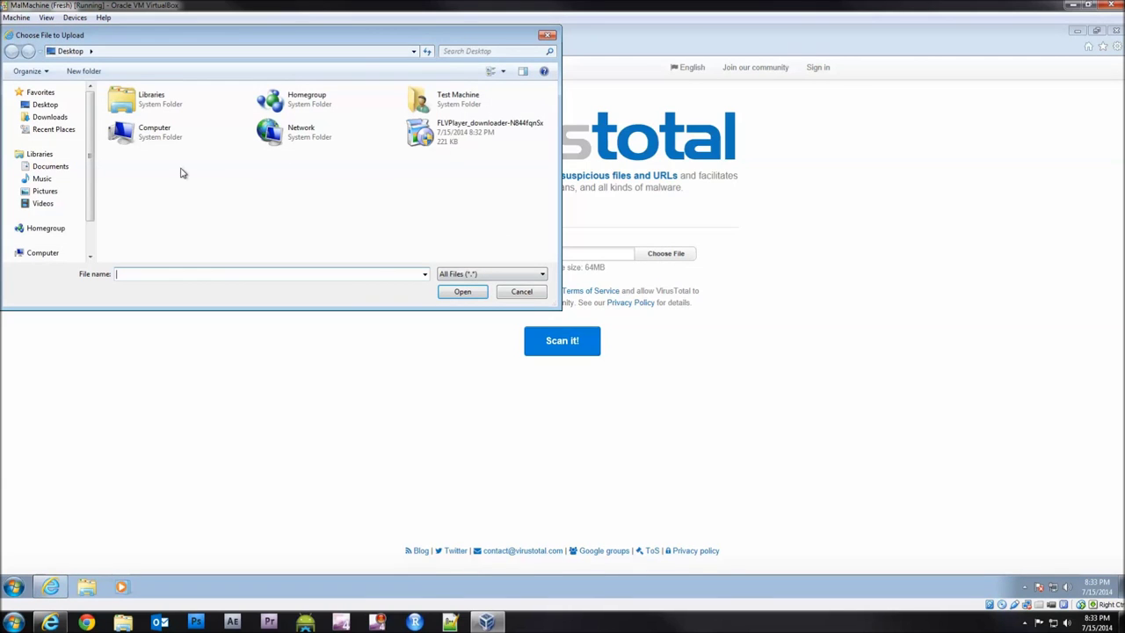
{"action": "left_click", "coordinate": [426, 134]}
{"action": "left_click", "coordinate": [458, 295]}
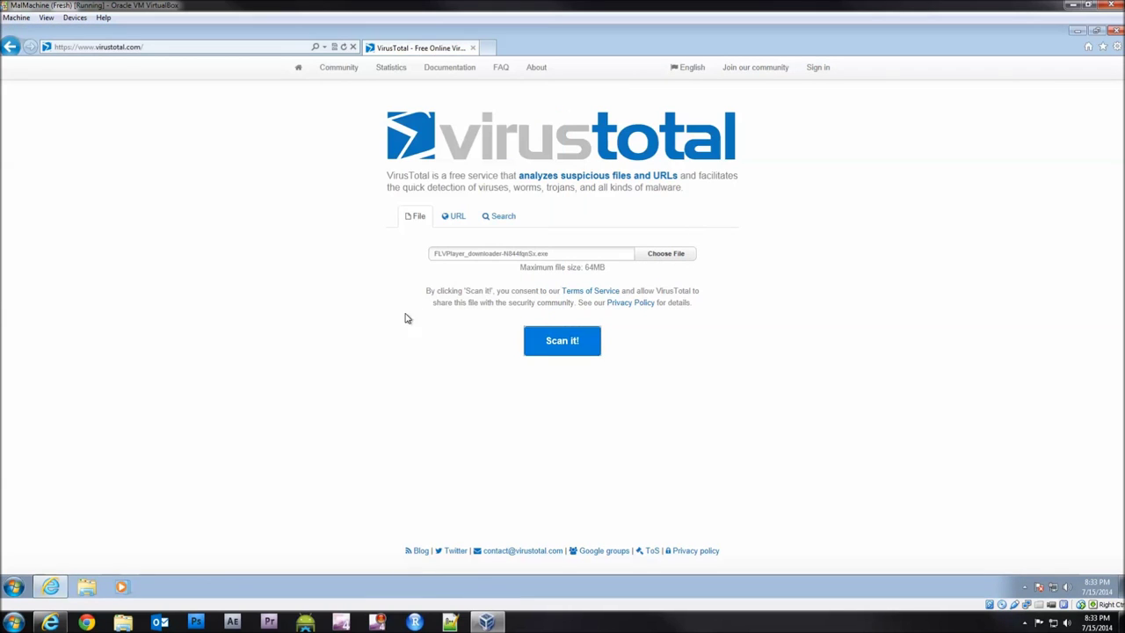
{"action": "left_click", "coordinate": [575, 343]}
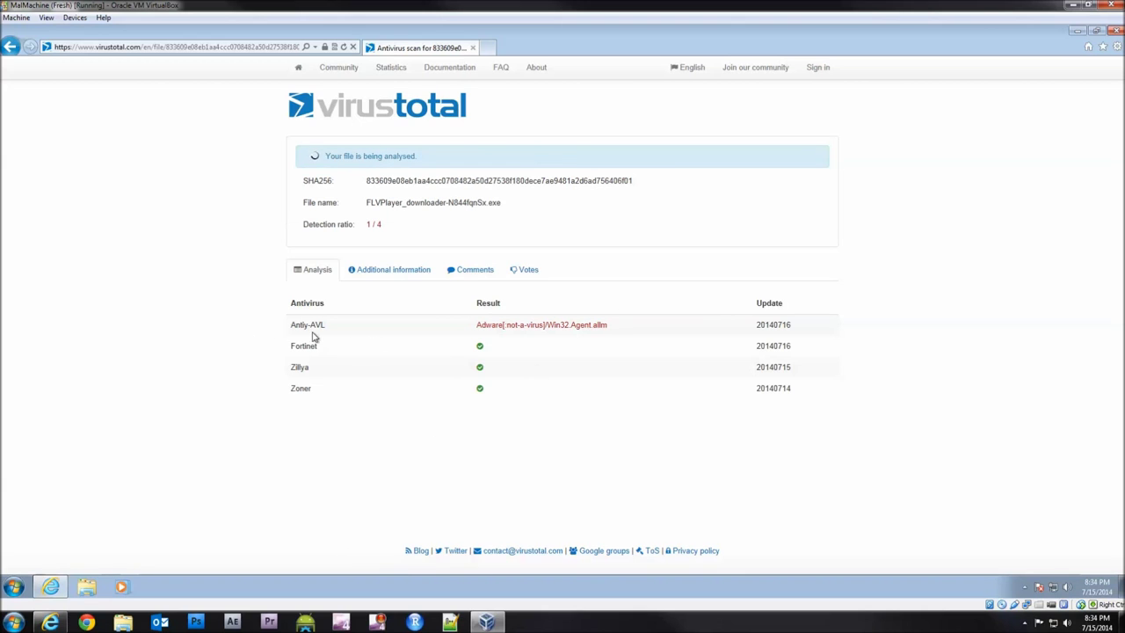
- Examine the first antivirus results as the analysis runs, focusing on the Antiy-AVL, DrWeb and Ikarus detection names
{"action": "left_click_drag", "start_coordinate": [297, 354], "coordinate": [495, 402]}
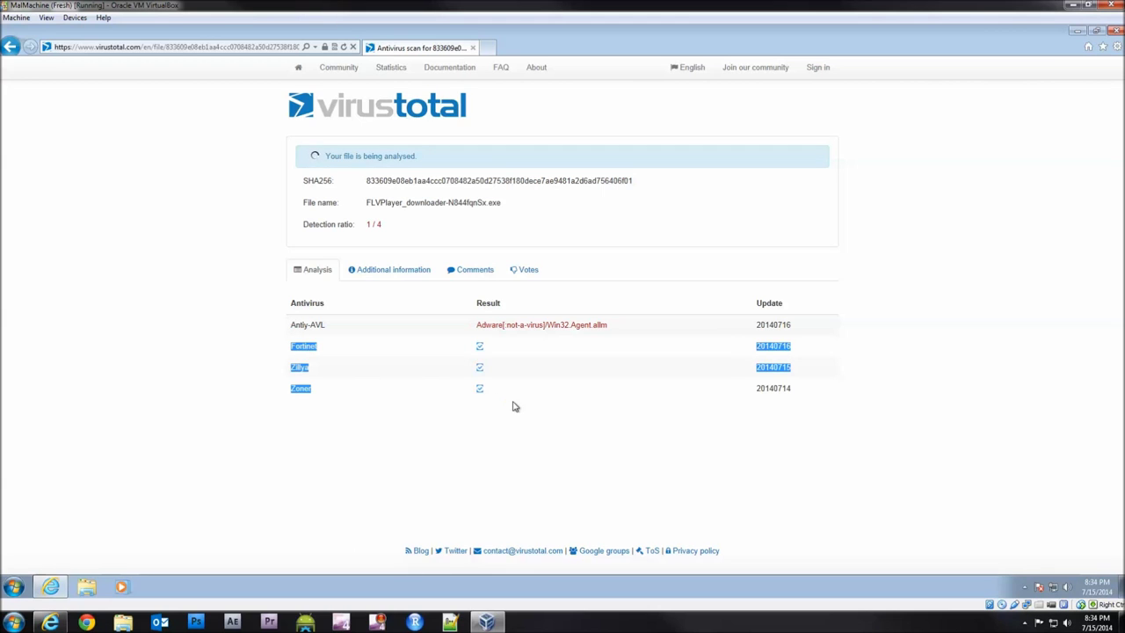
{"action": "left_click", "coordinate": [514, 406]}
{"action": "left_click_drag", "start_coordinate": [477, 326], "coordinate": [622, 326]}
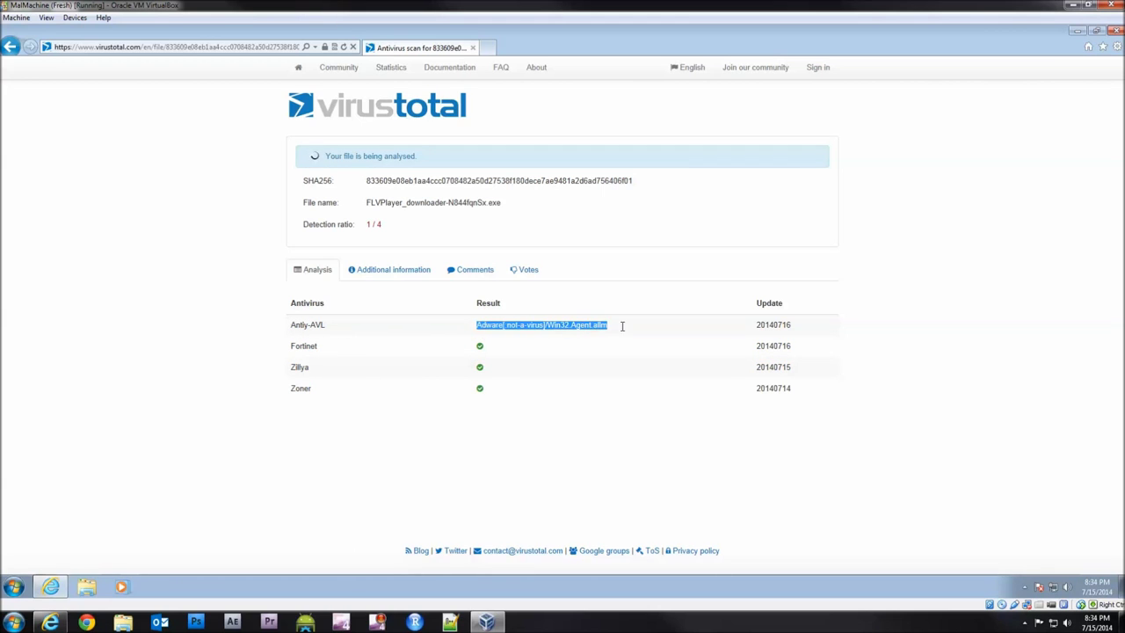
{"action": "left_click", "coordinate": [539, 325]}
{"action": "left_click_drag", "start_coordinate": [503, 326], "coordinate": [619, 325]}
{"action": "left_click", "coordinate": [556, 327]}
{"action": "left_click_drag", "start_coordinate": [472, 326], "coordinate": [489, 328]}
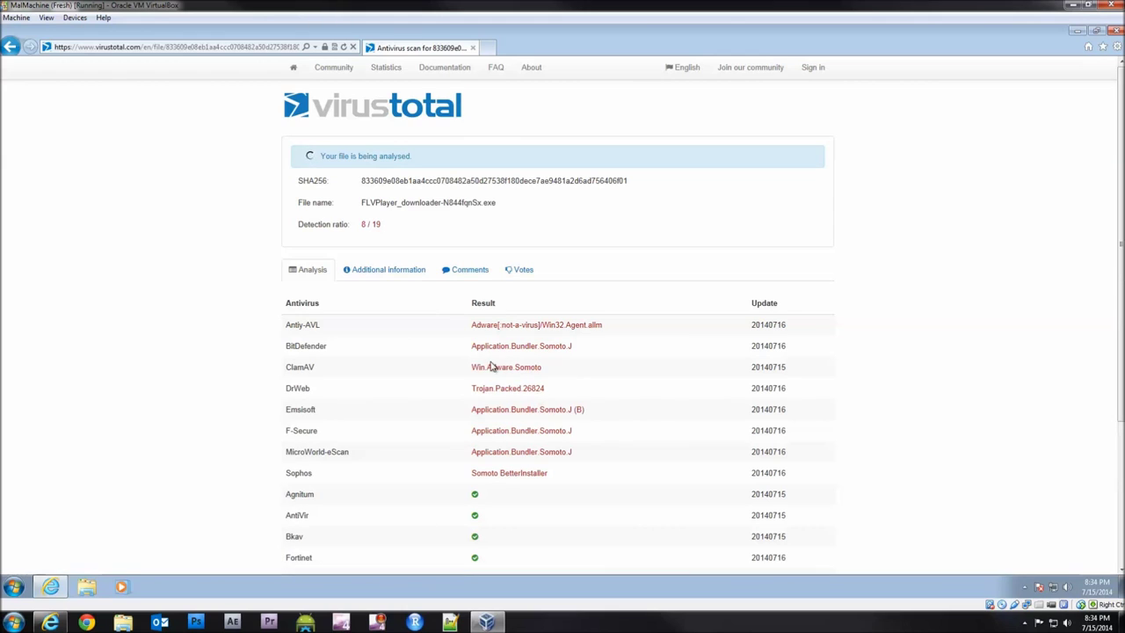
{"action": "left_click_drag", "start_coordinate": [474, 396], "coordinate": [554, 394]}
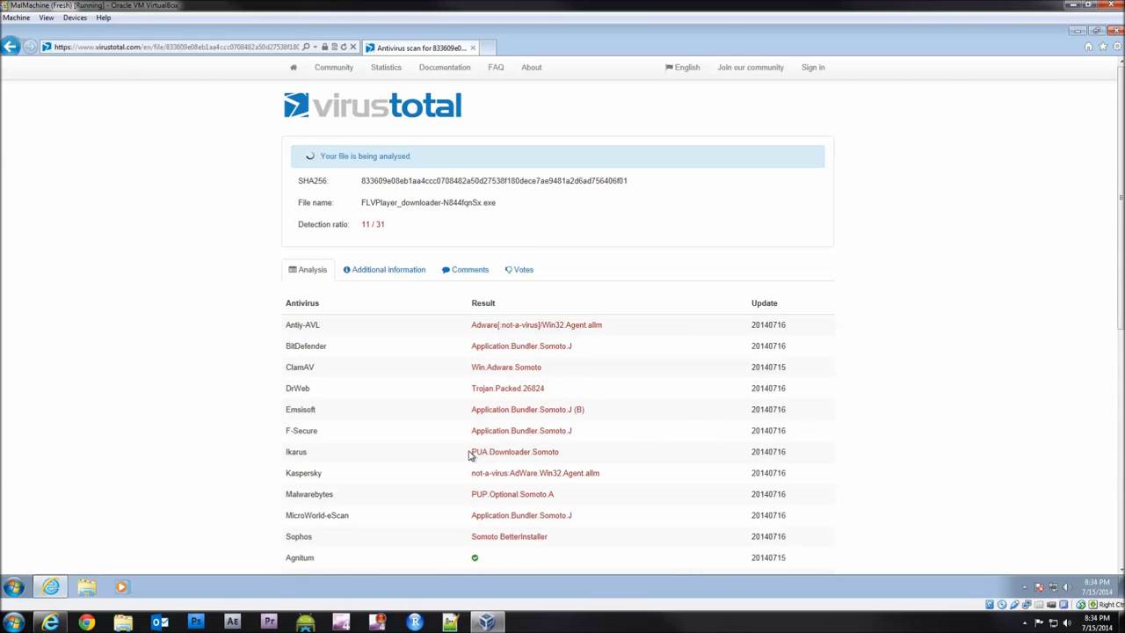
{"action": "left_click_drag", "start_coordinate": [470, 452], "coordinate": [569, 456]}
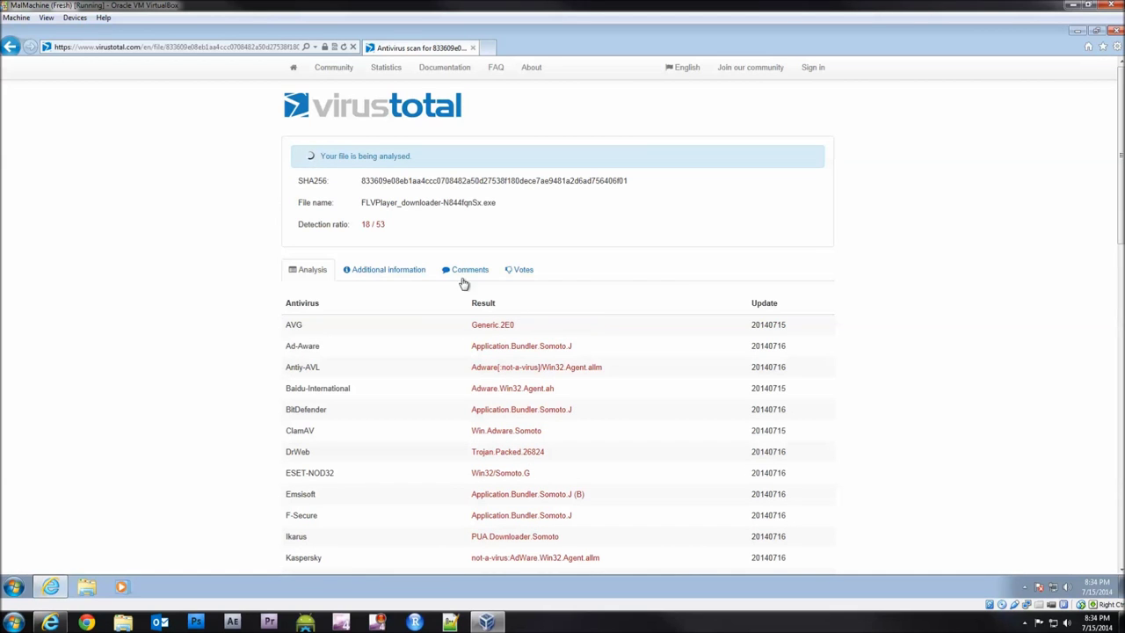
- Read through the complete antivirus list, comparing the engines that flag the file with those that pass it
{"action": "scroll", "coordinate": [505, 461], "scroll_direction": "down", "scroll_amount": 3}
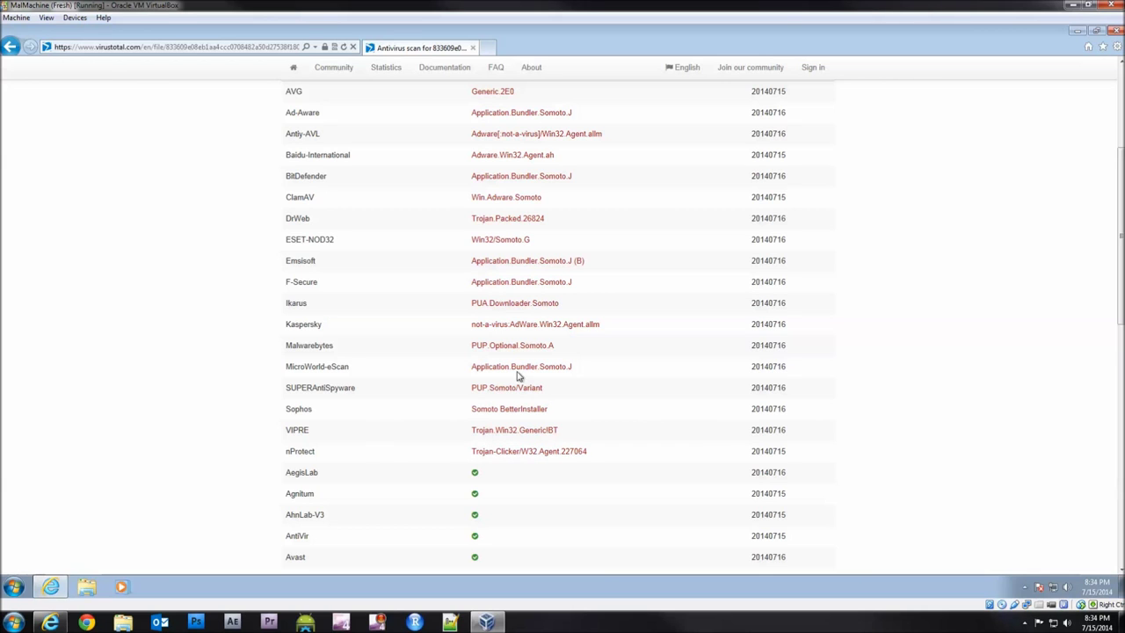
{"action": "scroll", "coordinate": [446, 369], "scroll_direction": "up", "scroll_amount": 3}
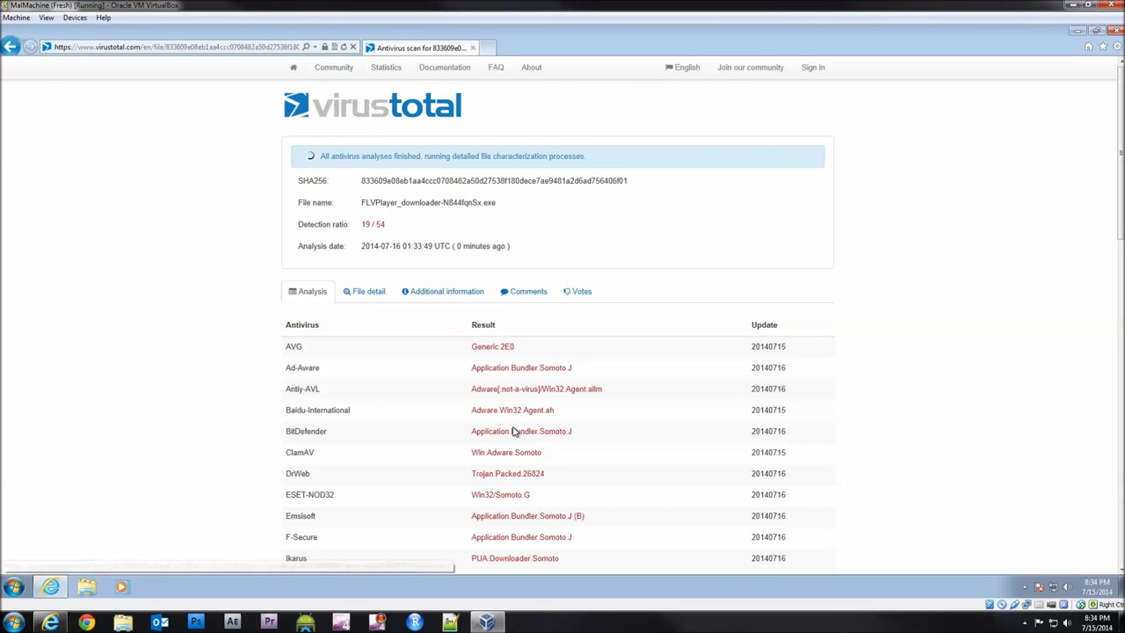
{"action": "scroll", "coordinate": [518, 448], "scroll_direction": "down", "scroll_amount": 4}
{"action": "scroll", "coordinate": [565, 402], "scroll_direction": "up", "scroll_amount": 1}
{"action": "scroll", "coordinate": [565, 403], "scroll_direction": "up", "scroll_amount": 3}
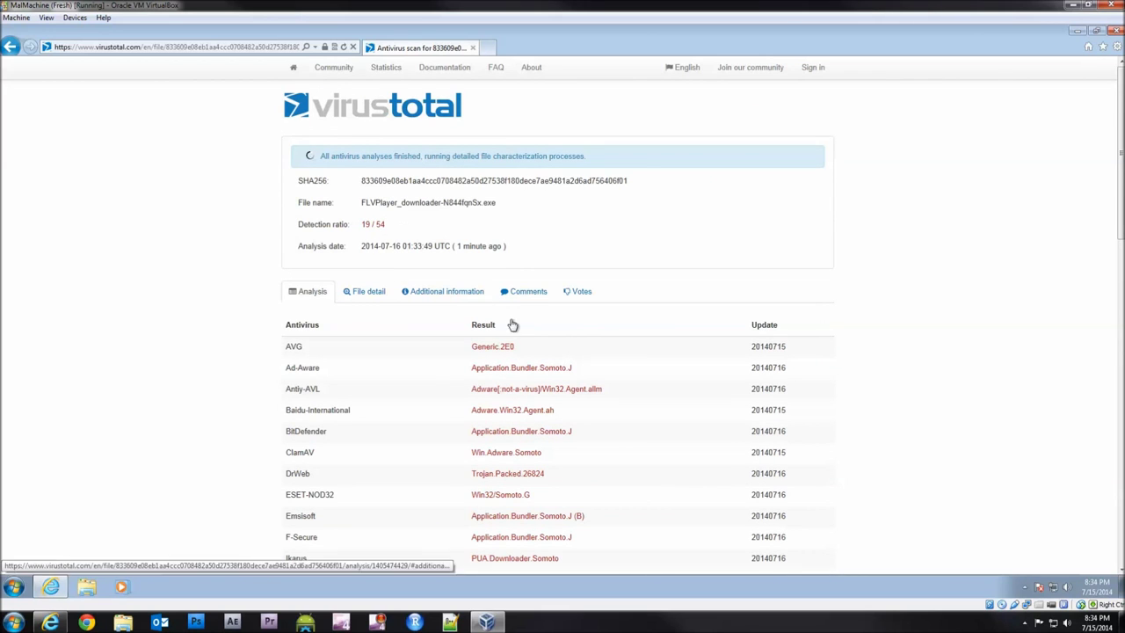
{"action": "scroll", "coordinate": [527, 380], "scroll_direction": "down", "scroll_amount": 3}
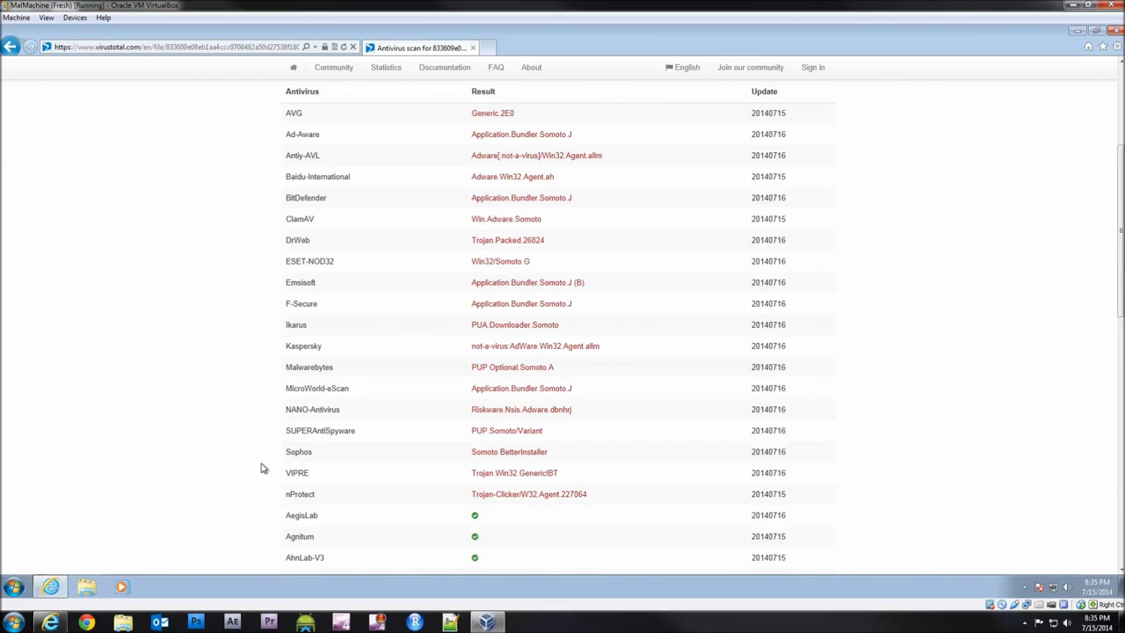
{"action": "left_click_drag", "start_coordinate": [596, 500], "coordinate": [277, 302]}
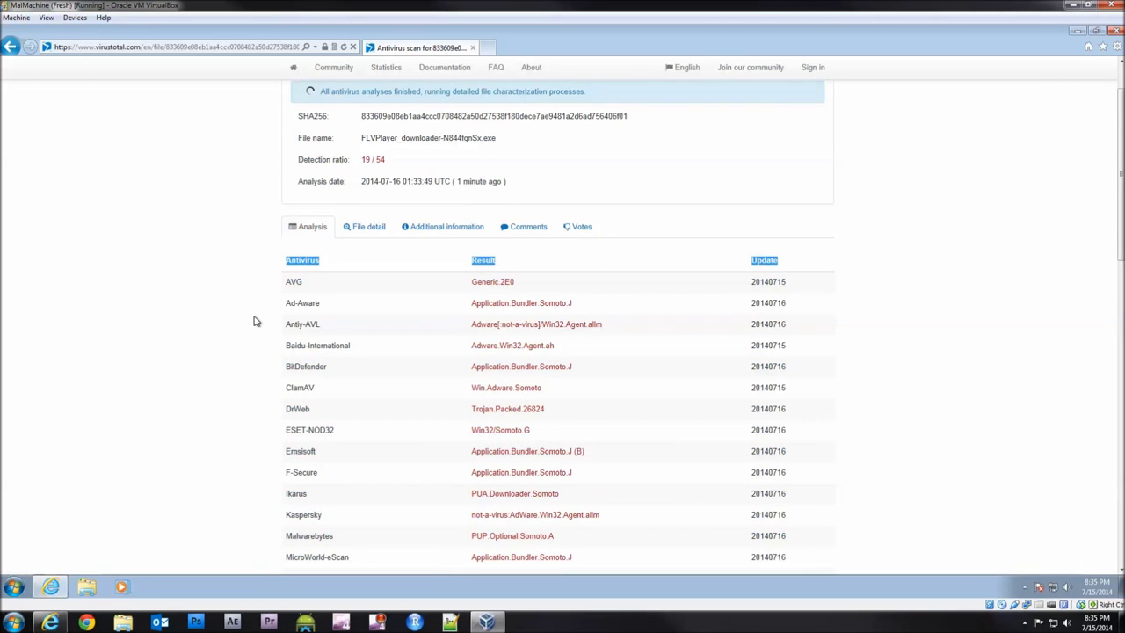
{"action": "left_click", "coordinate": [278, 291]}
{"action": "scroll", "coordinate": [196, 387], "scroll_direction": "down", "scroll_amount": 6}
{"action": "scroll", "coordinate": [312, 323], "scroll_direction": "down", "scroll_amount": 5}
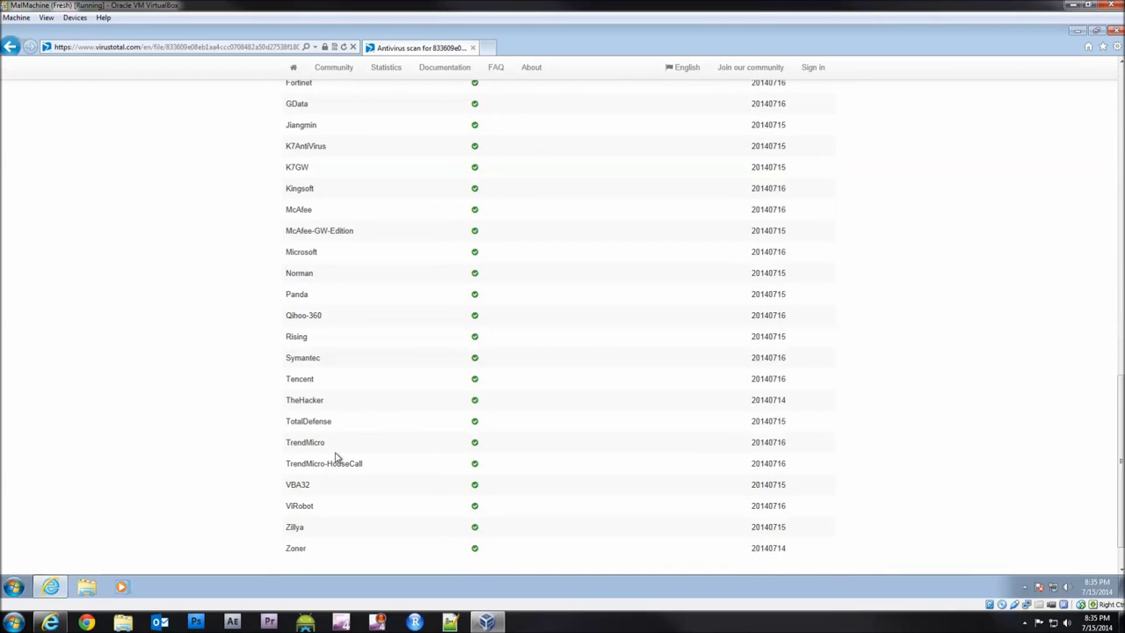
{"action": "scroll", "coordinate": [324, 517], "scroll_direction": "up", "scroll_amount": 2}
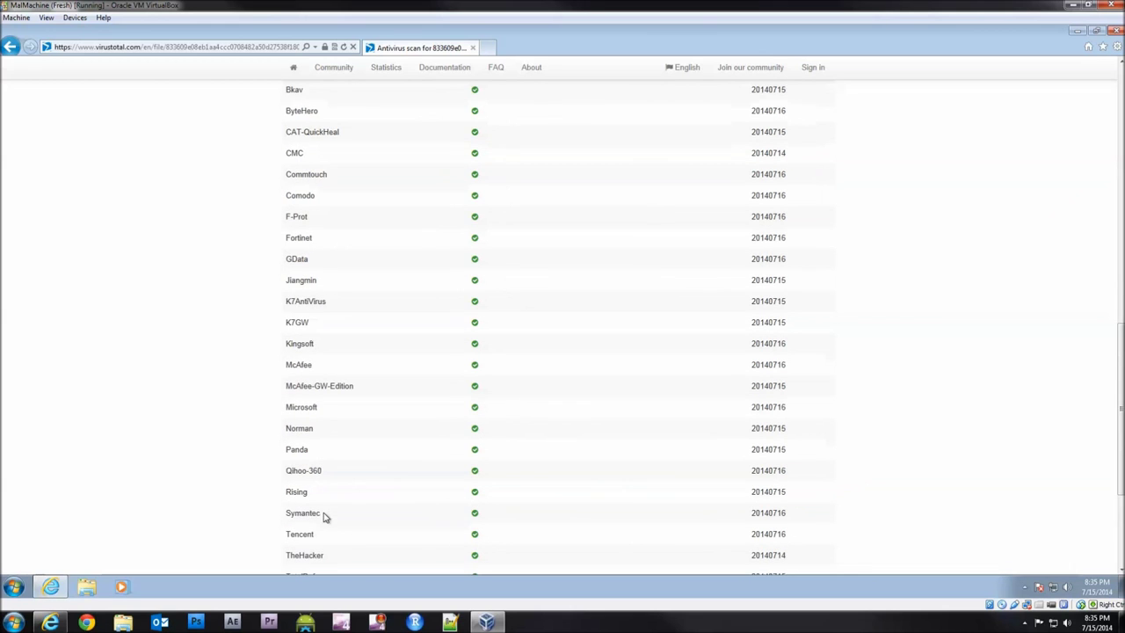
{"action": "scroll", "coordinate": [326, 469], "scroll_direction": "up", "scroll_amount": 4}
{"action": "scroll", "coordinate": [324, 470], "scroll_direction": "up", "scroll_amount": 2}
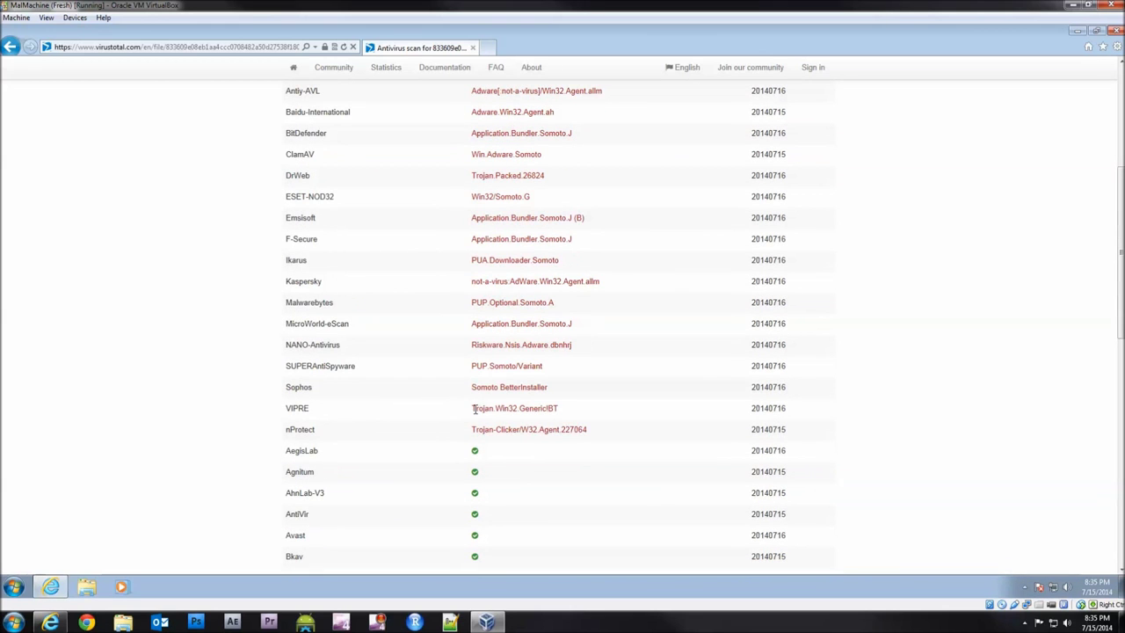
- Examine the detection names that VIPRE and Ikarus give for the file, including the PUA prefix
{"action": "left_click_drag", "start_coordinate": [443, 407], "coordinate": [563, 408]}
{"action": "left_click", "coordinate": [595, 414]}
{"action": "double_click", "coordinate": [490, 259]}
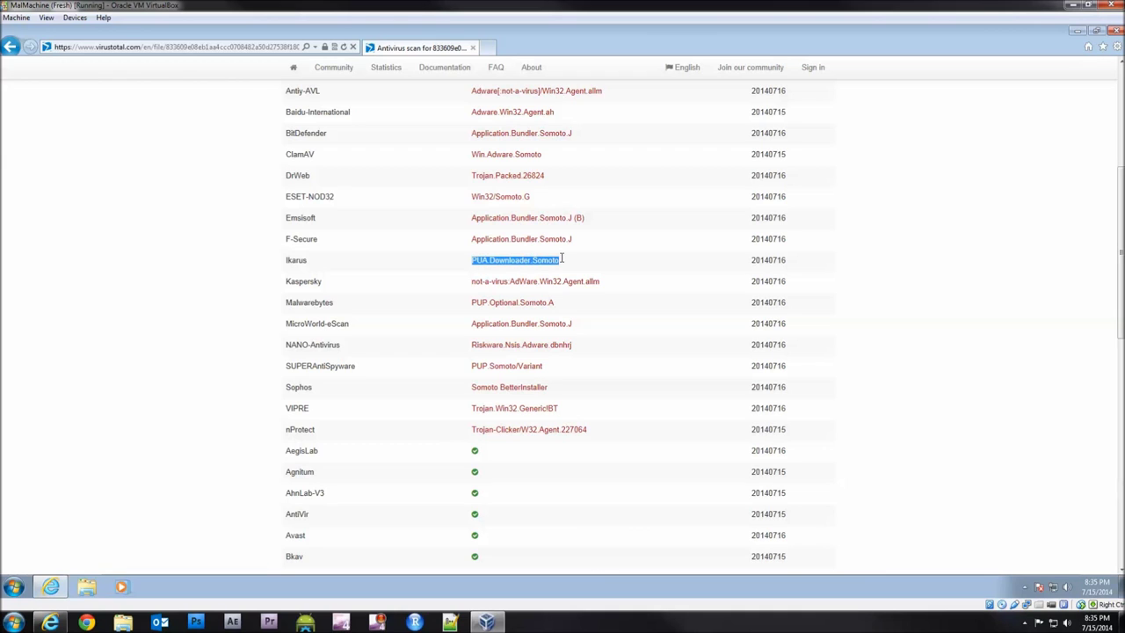
{"action": "left_click", "coordinate": [492, 268]}
{"action": "left_click_drag", "start_coordinate": [470, 264], "coordinate": [490, 263]}
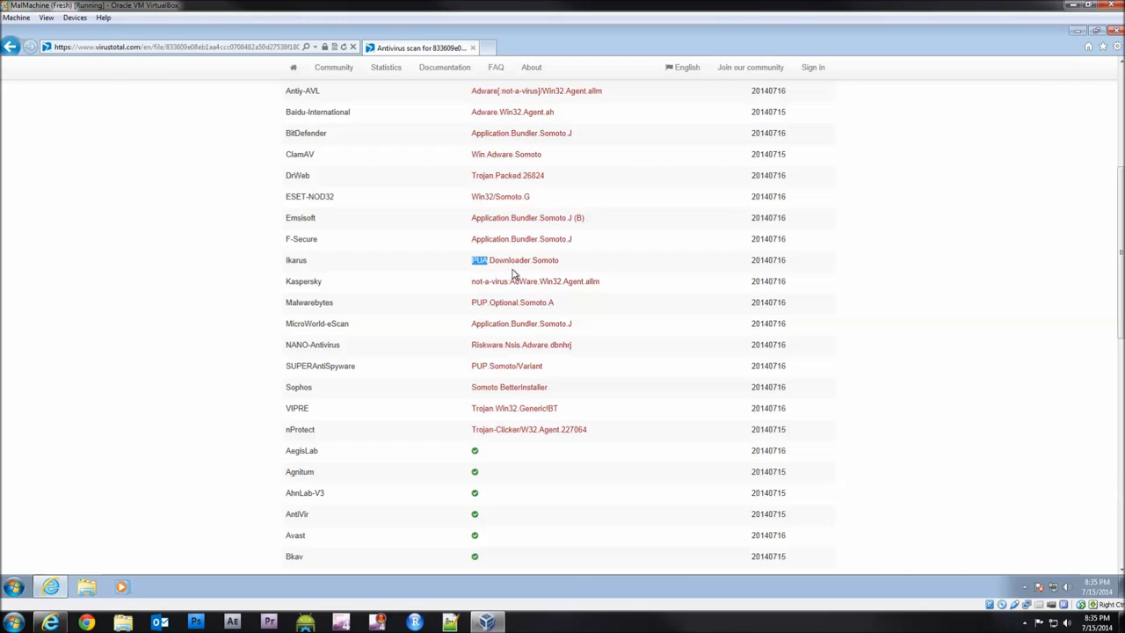
{"action": "left_click", "coordinate": [497, 156]}
- Compare VIPRE's classification with the NANO-Antivirus, SUPERAntiSpyware and Sophos detections in the results list
{"action": "scroll", "coordinate": [532, 334], "scroll_direction": "up", "scroll_amount": 3}
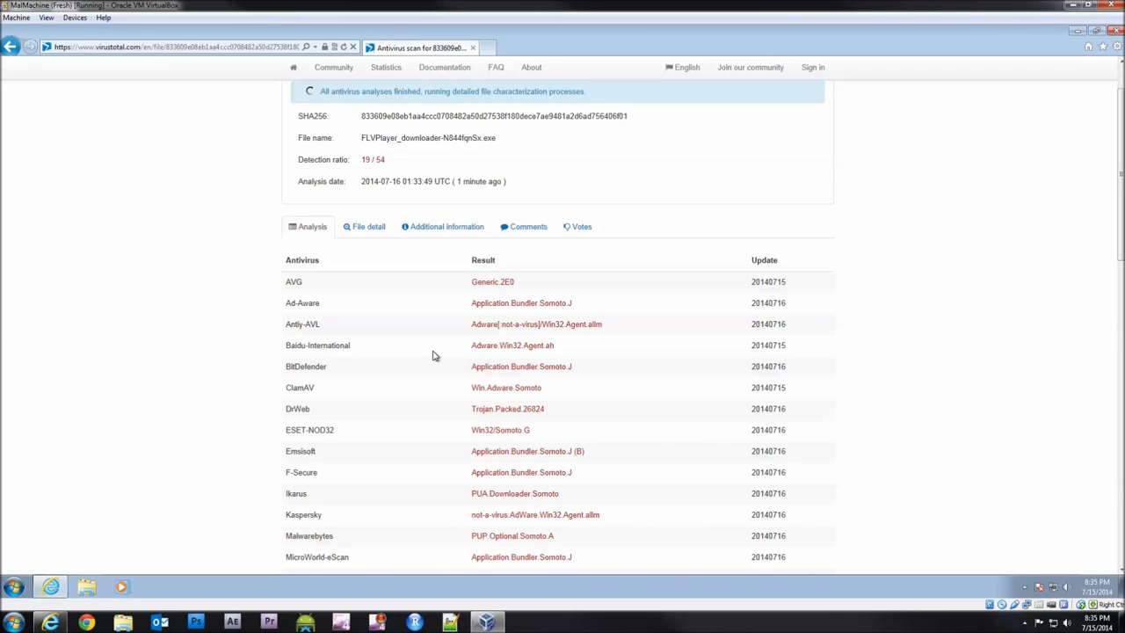
{"action": "scroll", "coordinate": [497, 467], "scroll_direction": "down", "scroll_amount": 3}
{"action": "left_click_drag", "start_coordinate": [471, 410], "coordinate": [517, 406]}
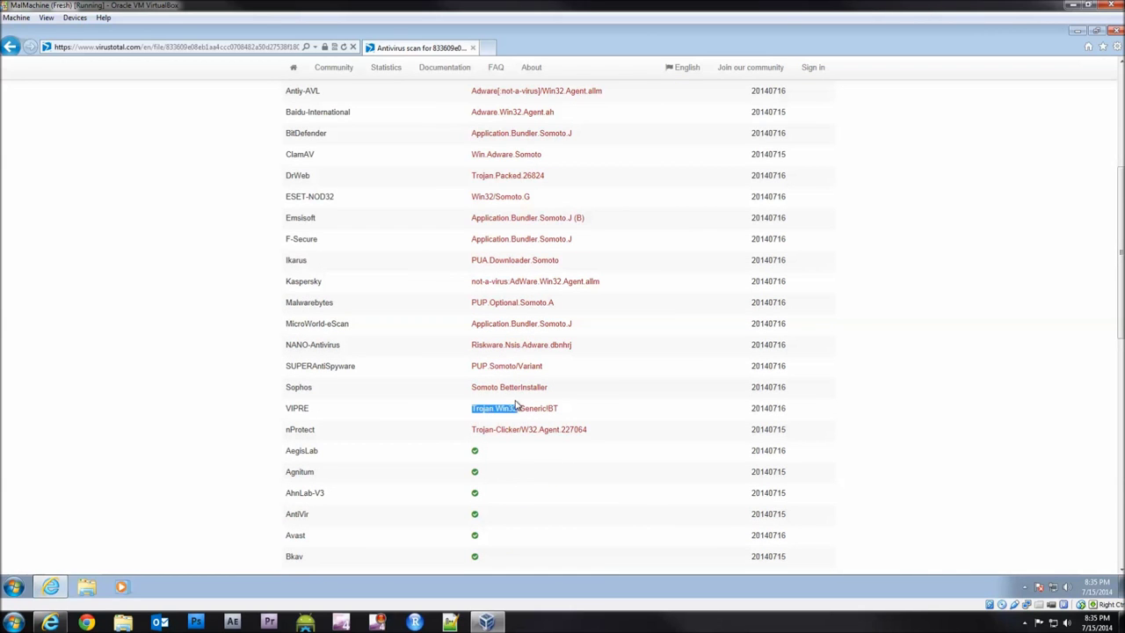
{"action": "left_click", "coordinate": [517, 406]}
{"action": "left_click_drag", "start_coordinate": [487, 352], "coordinate": [613, 327]}
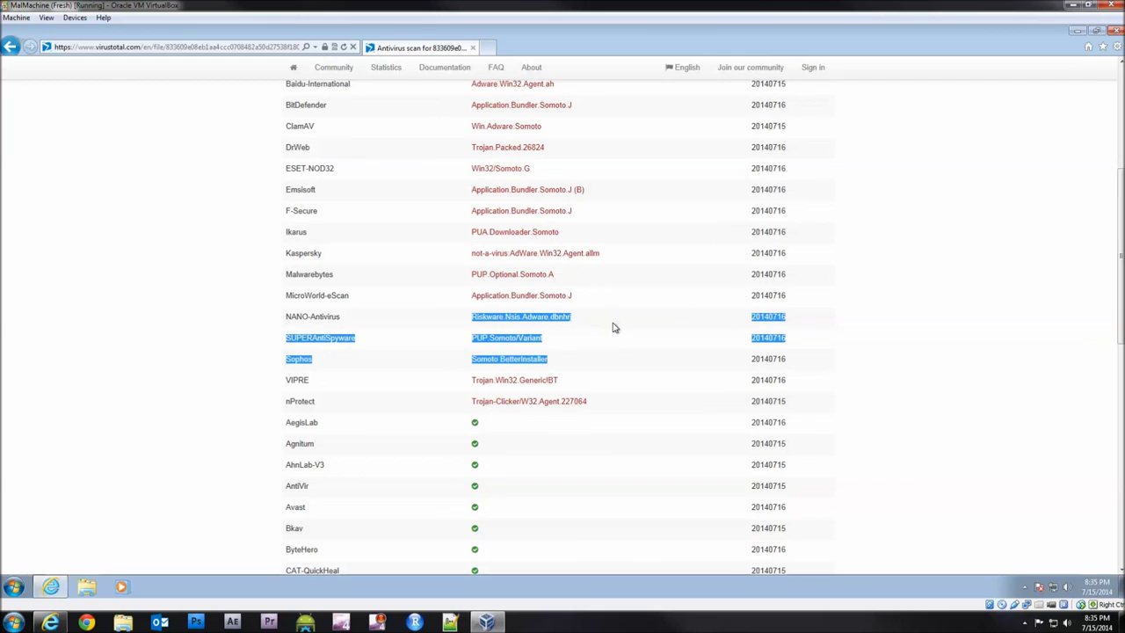
{"action": "left_click", "coordinate": [149, 411]}
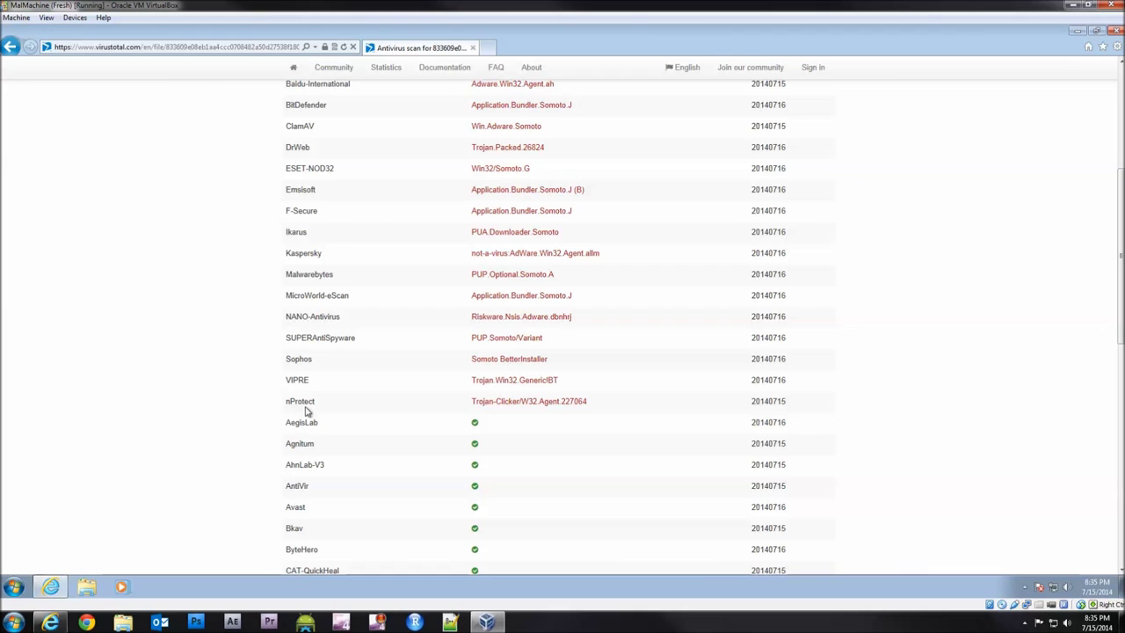
{"action": "left_click_drag", "start_coordinate": [473, 385], "coordinate": [559, 390]}
{"action": "left_click", "coordinate": [475, 411]}
- Check the detection ratio in the VirusTotal report summary and close the browser
{"action": "scroll", "coordinate": [510, 488], "scroll_direction": "up", "scroll_amount": 5}
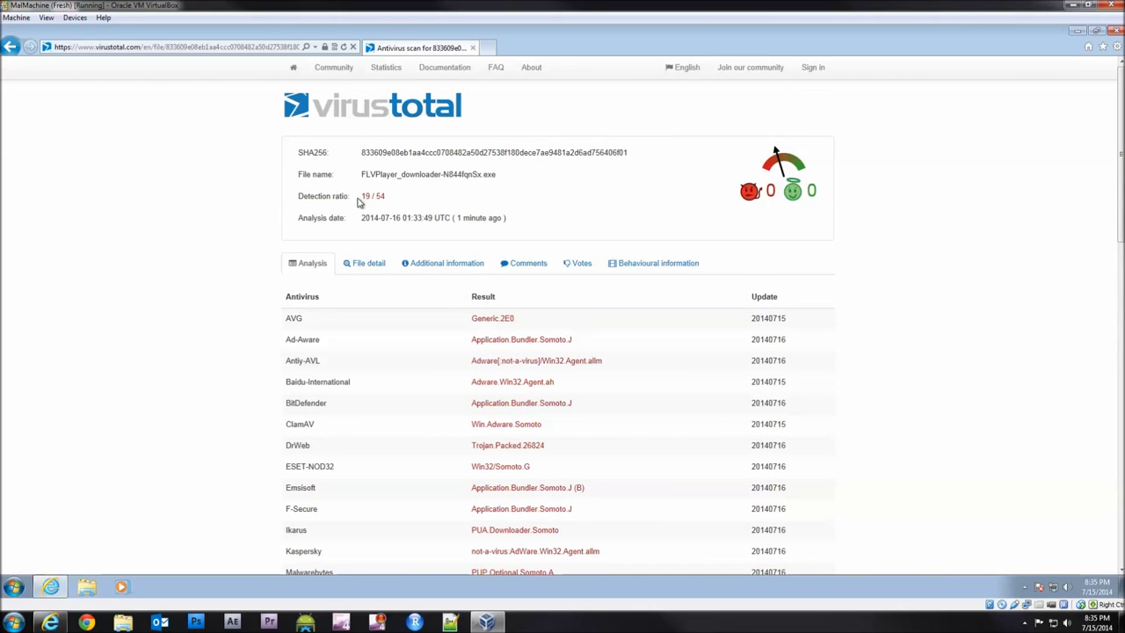
{"action": "left_click_drag", "start_coordinate": [357, 198], "coordinate": [436, 196]}
{"action": "left_click", "coordinate": [436, 196]}
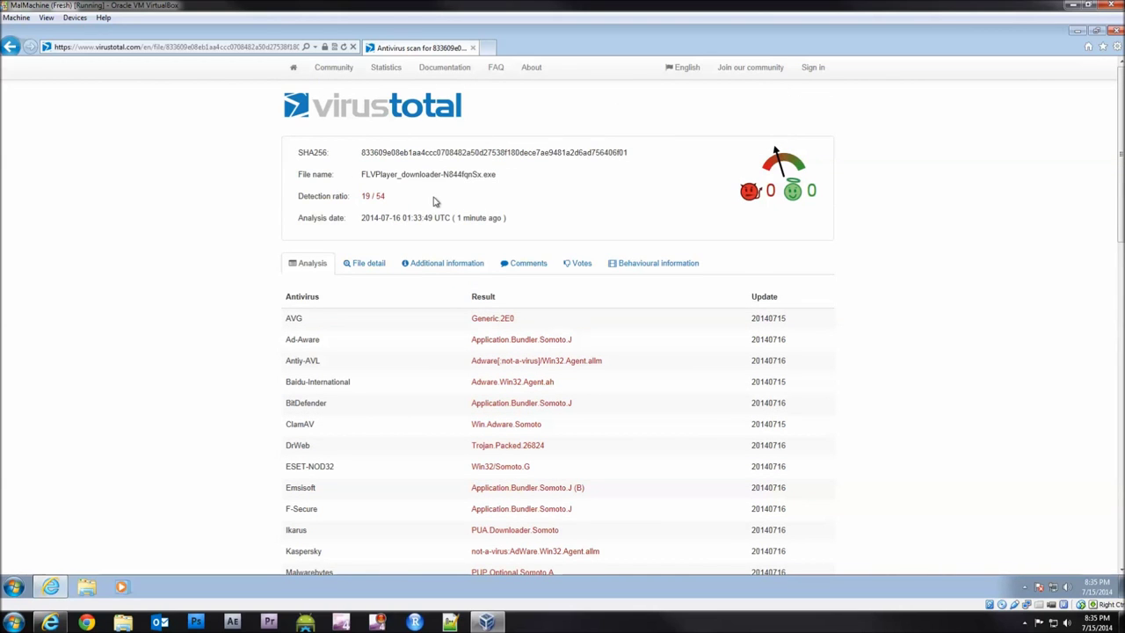
{"action": "left_click", "coordinate": [1115, 31]}
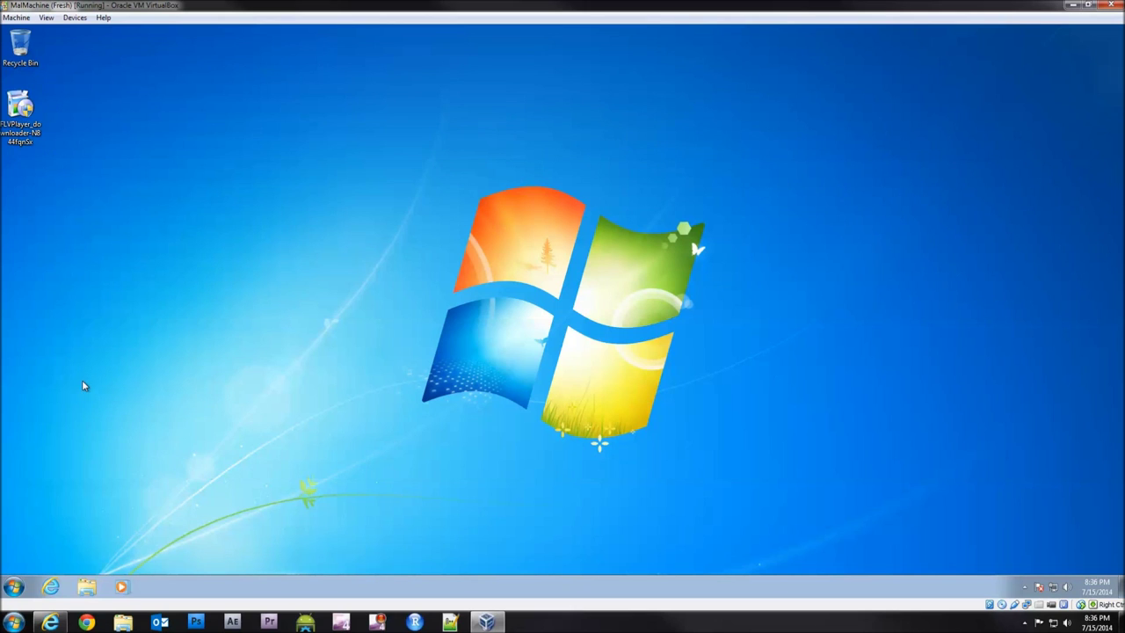
- Switch from the virtual machine to the host desktop and back to the virtual machine window
{"action": "left_click", "coordinate": [1109, 5]}
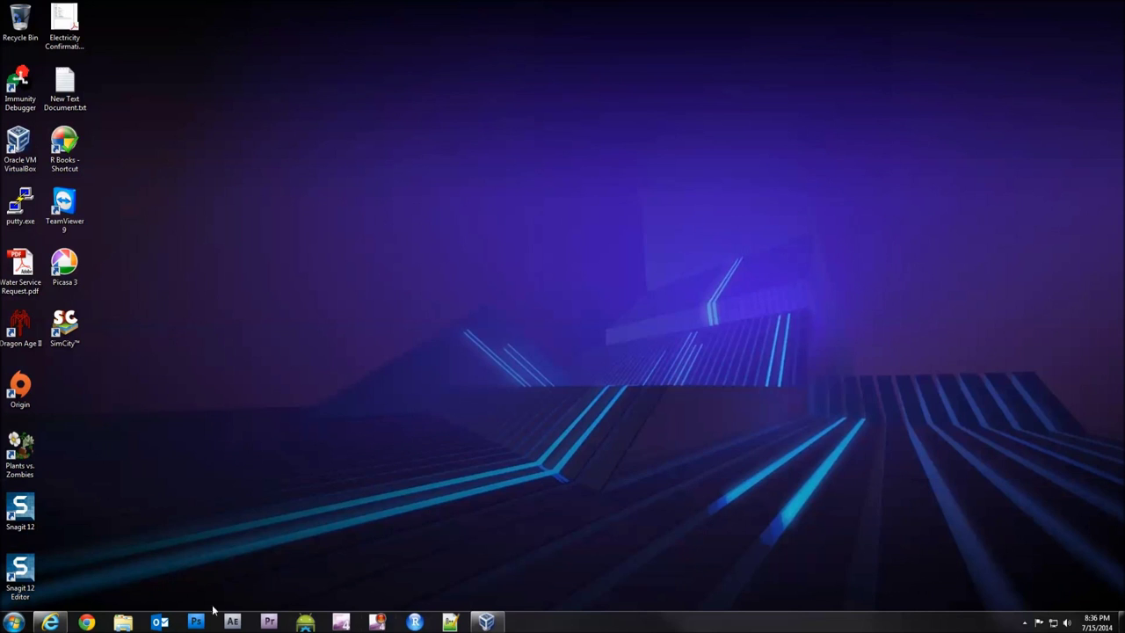
{"action": "left_click", "coordinate": [495, 624]}
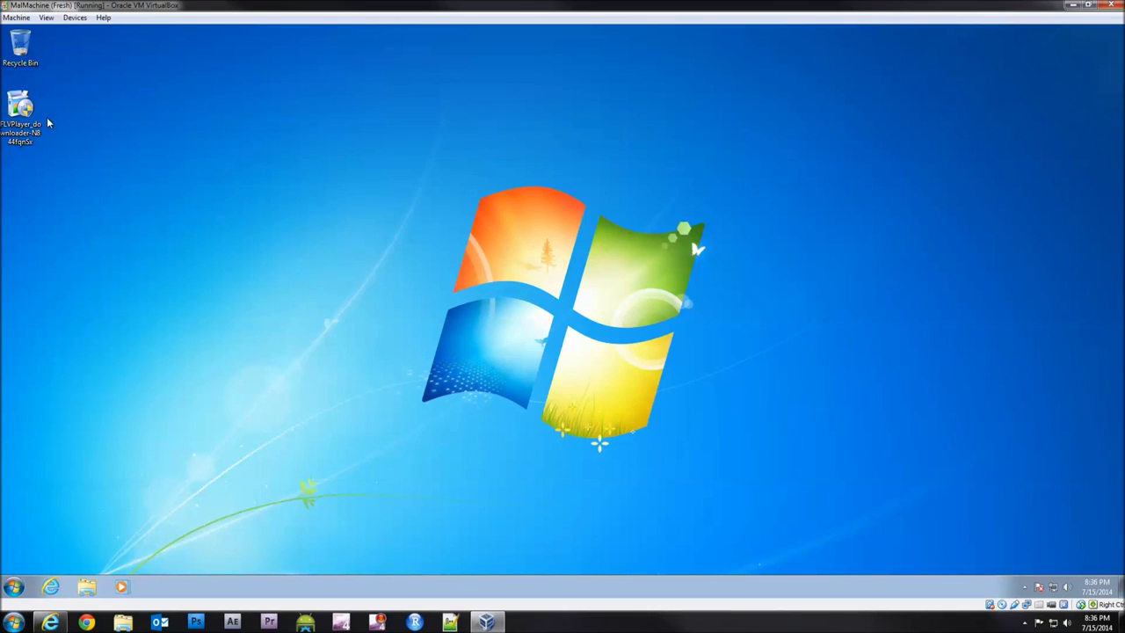